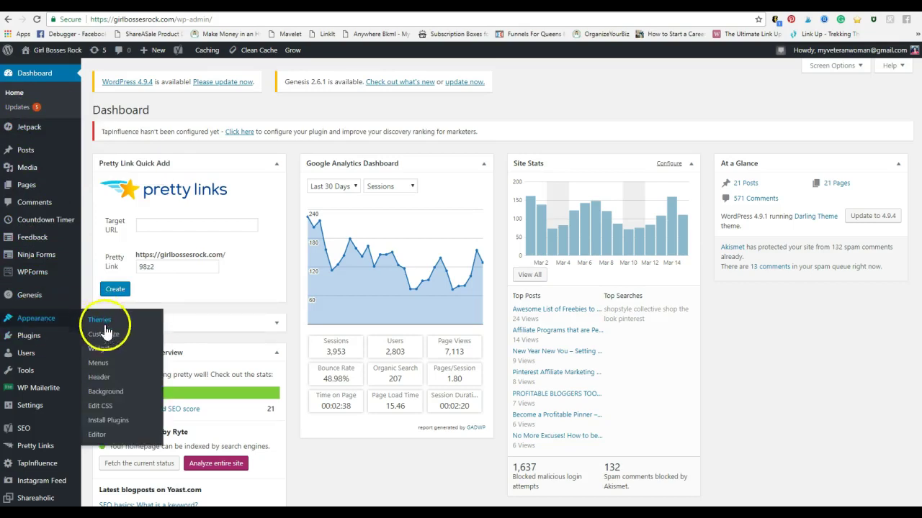
Check the live Girl Bosses Rock site, then return to the dashboard and launch the Customizer.
mouse_move(48, 52)
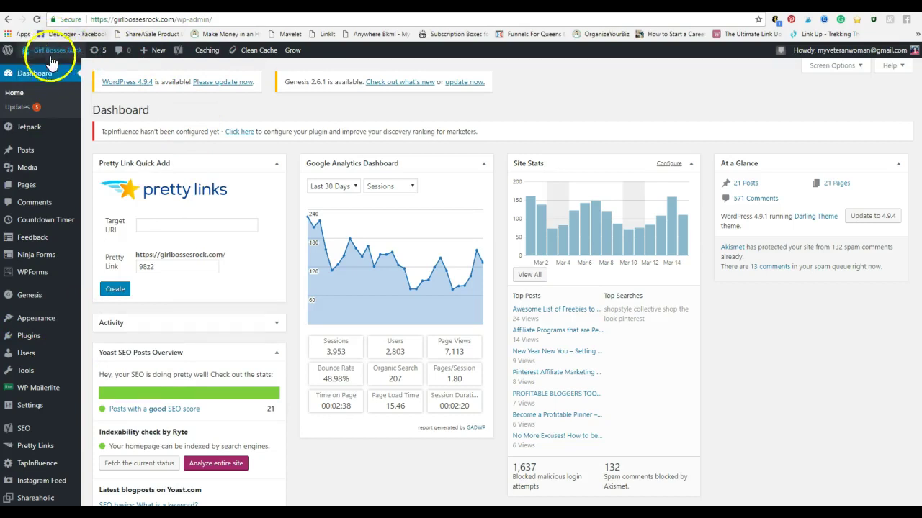
click(34, 70)
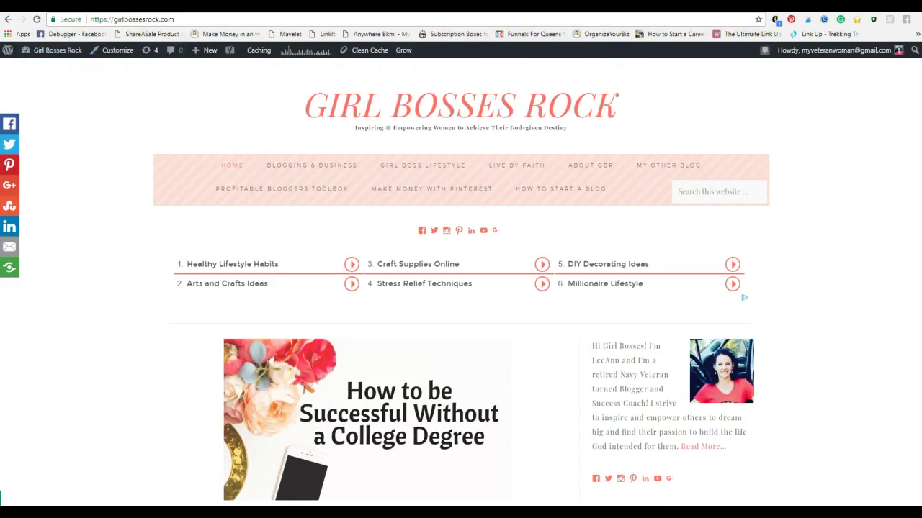
click(10, 20)
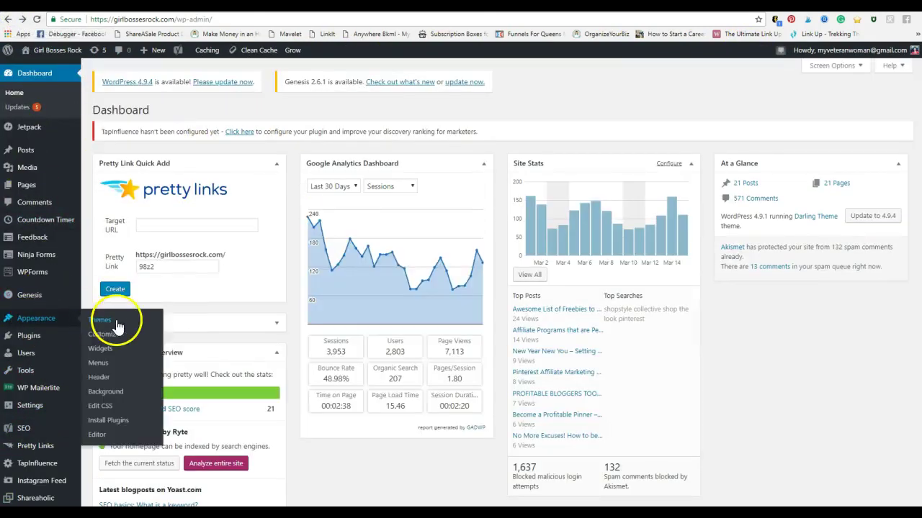
click(111, 338)
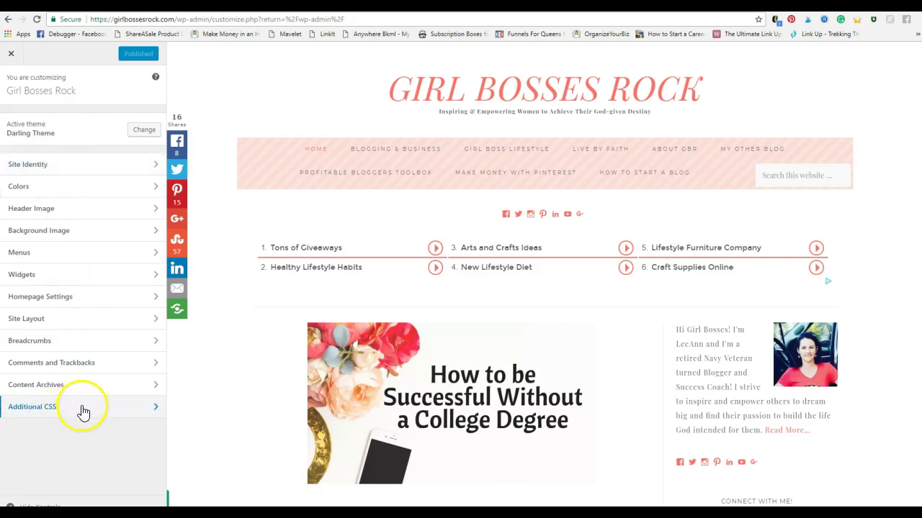
click(36, 166)
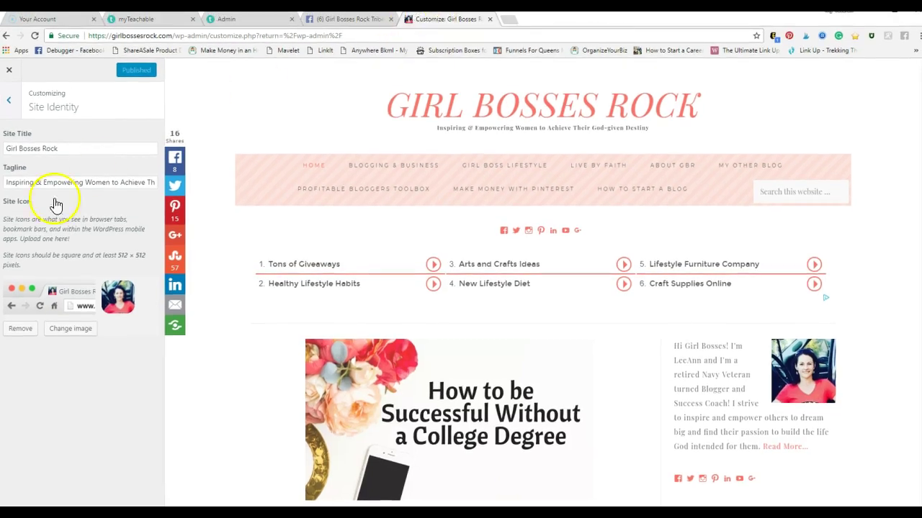
click(9, 102)
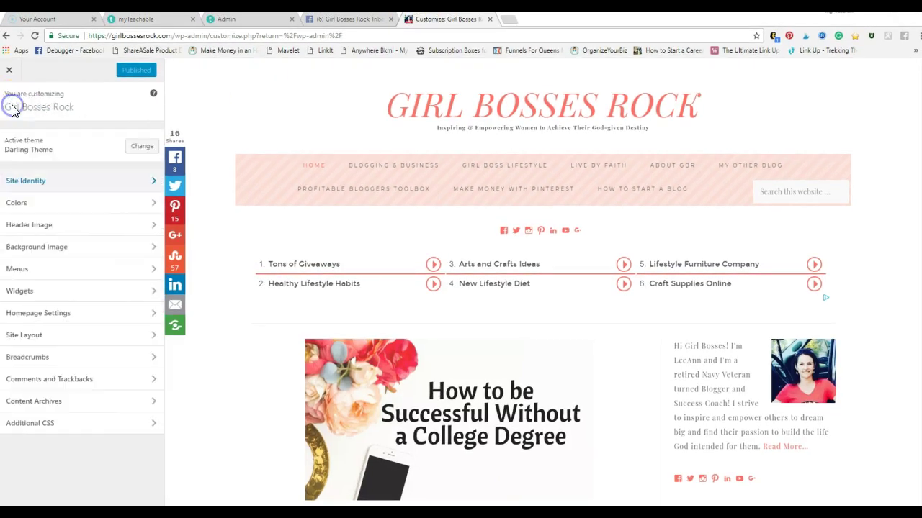
click(52, 208)
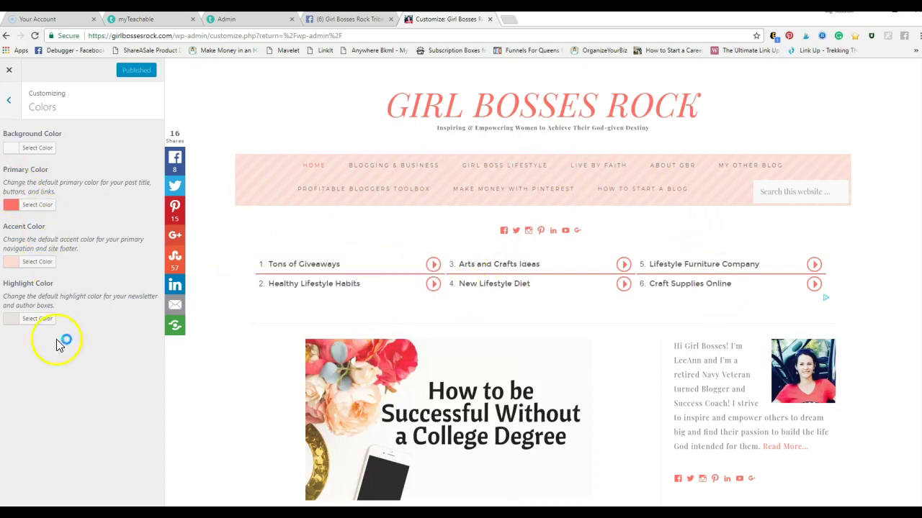
Leave the Colors section and bring up the Header Image settings.
click(14, 107)
click(30, 229)
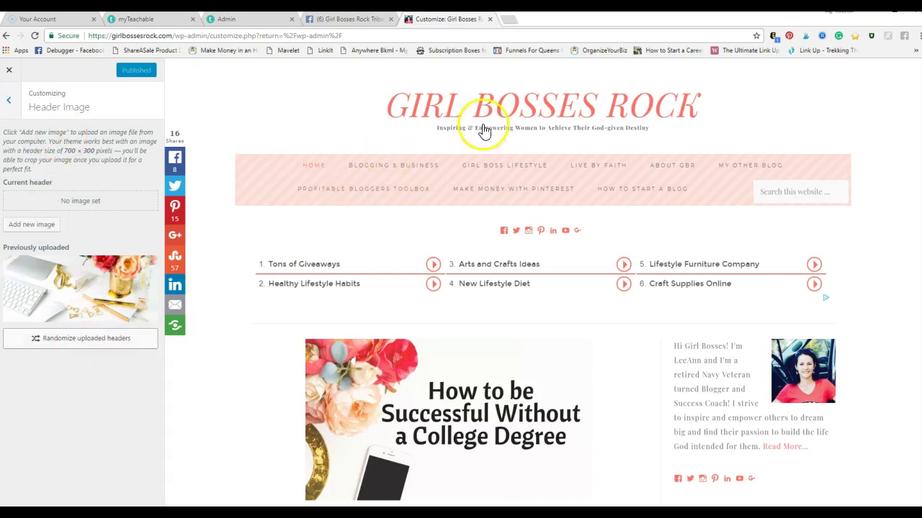
Review the Background Image section, which has no image set, then return to the sections list.
click(8, 101)
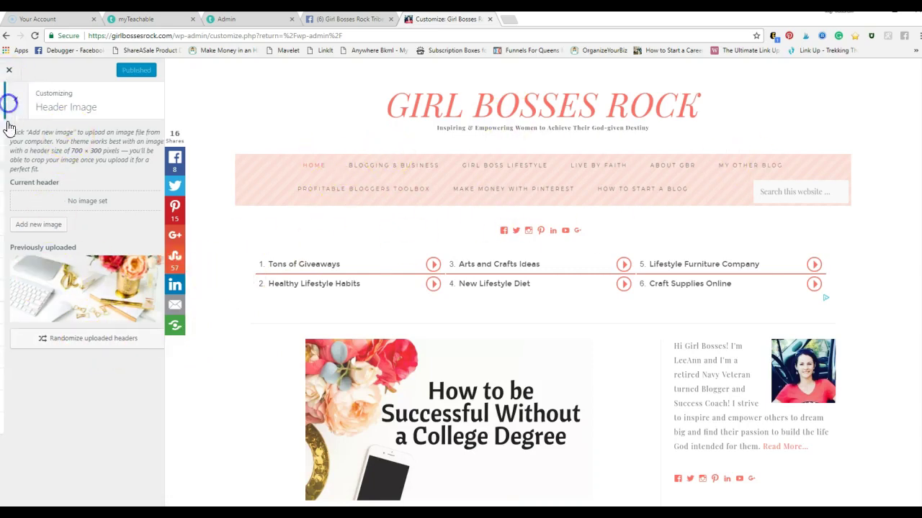
click(66, 248)
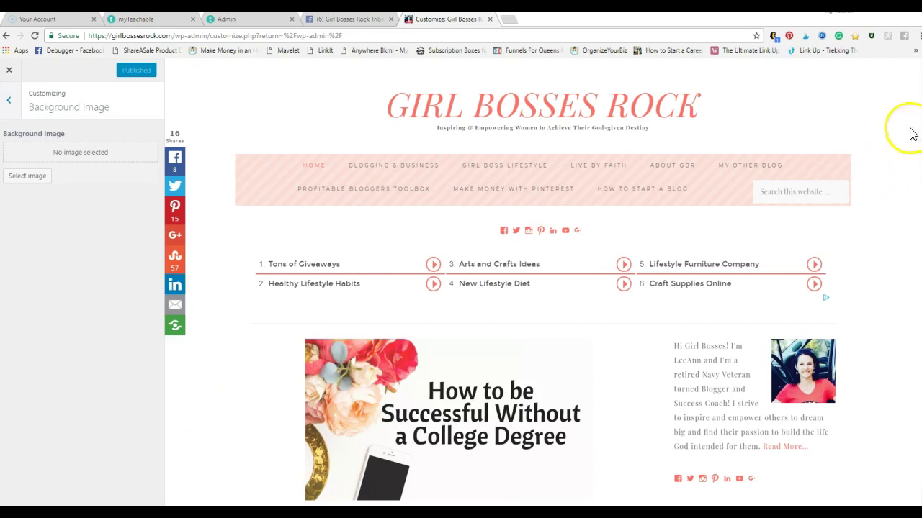
click(9, 103)
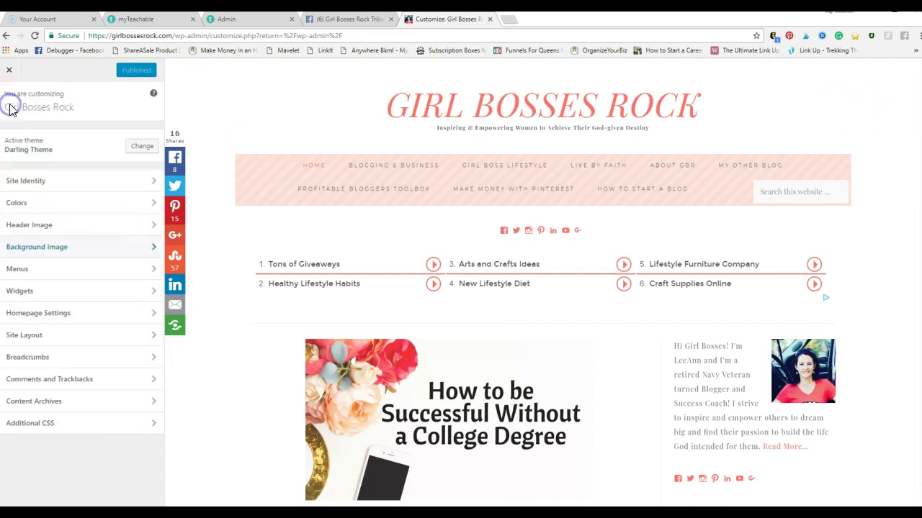
Open the Top Menu and inspect the My Other Blog and ABOUT GBR item details.
click(59, 273)
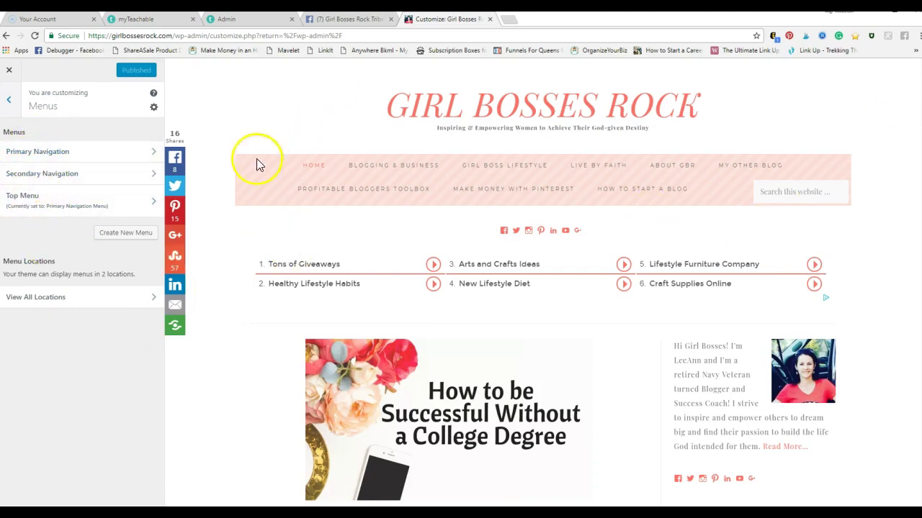
click(31, 199)
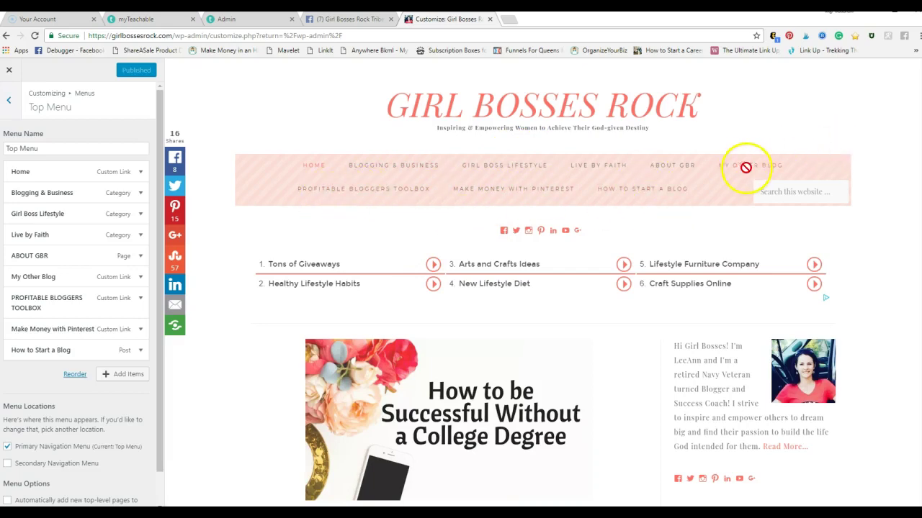
click(39, 276)
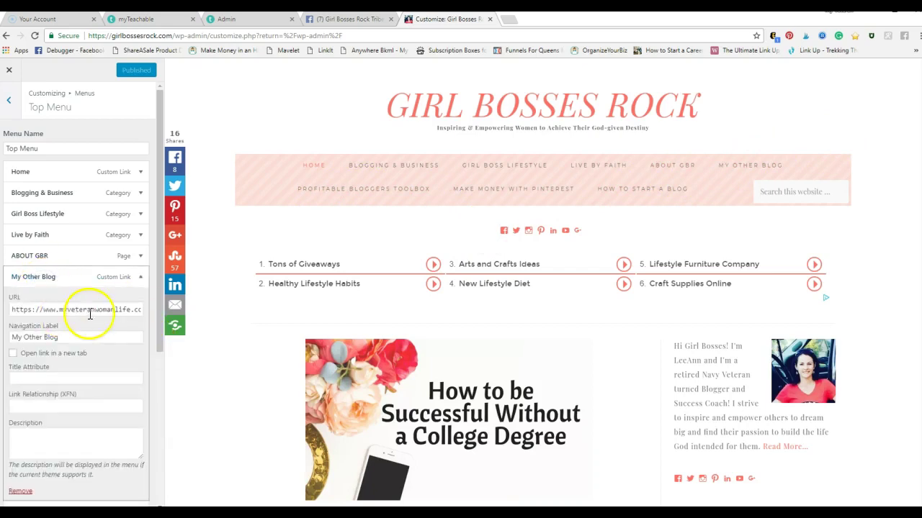
click(23, 277)
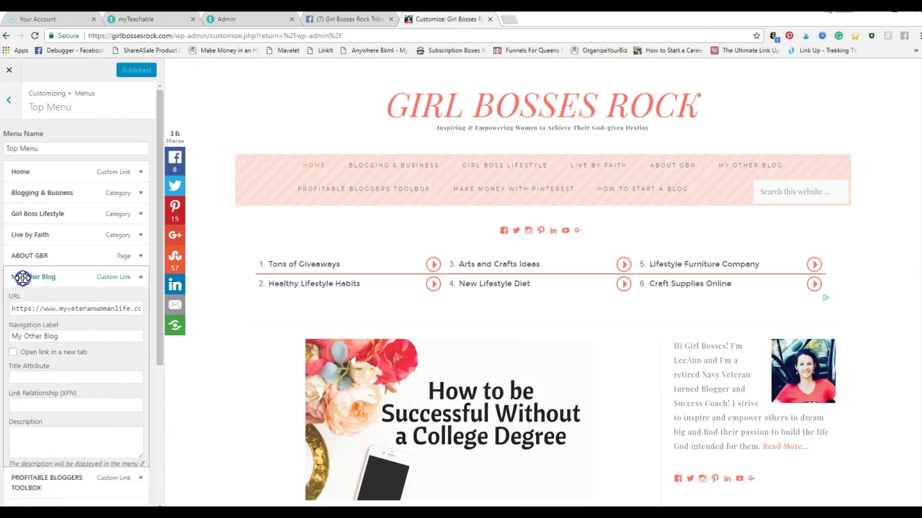
click(42, 257)
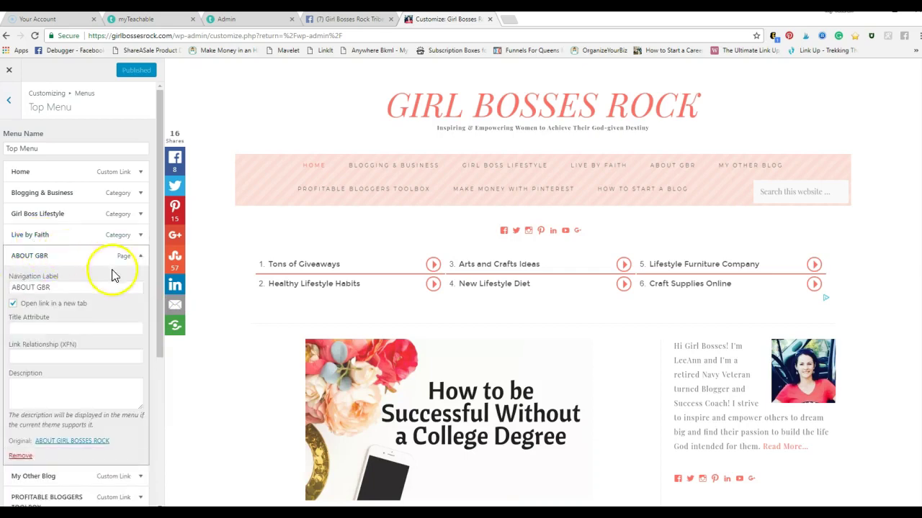
click(31, 257)
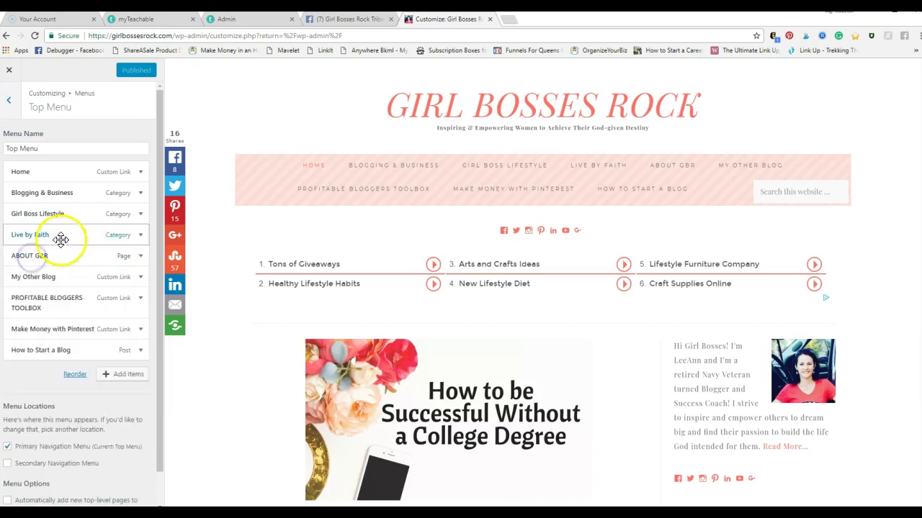
Browse the Pages and Categories available to add to the Top Menu.
click(115, 377)
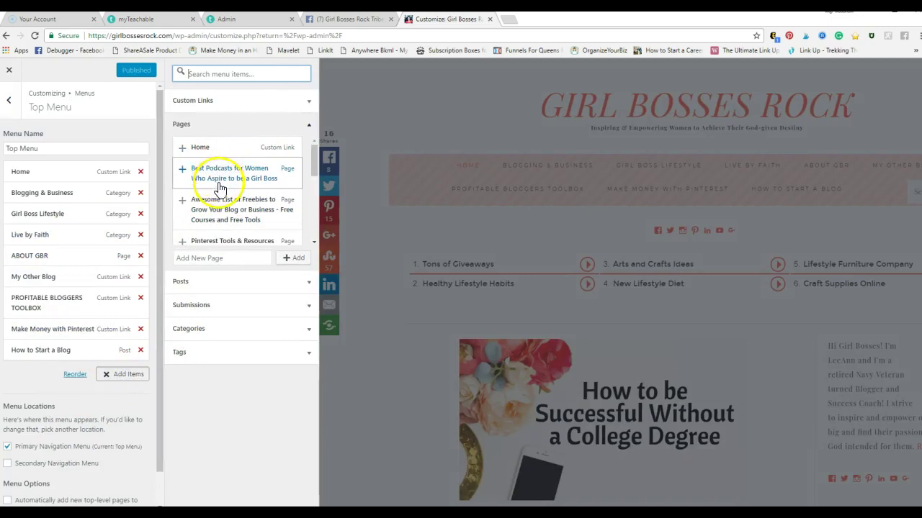
scroll(219, 209, down, 8)
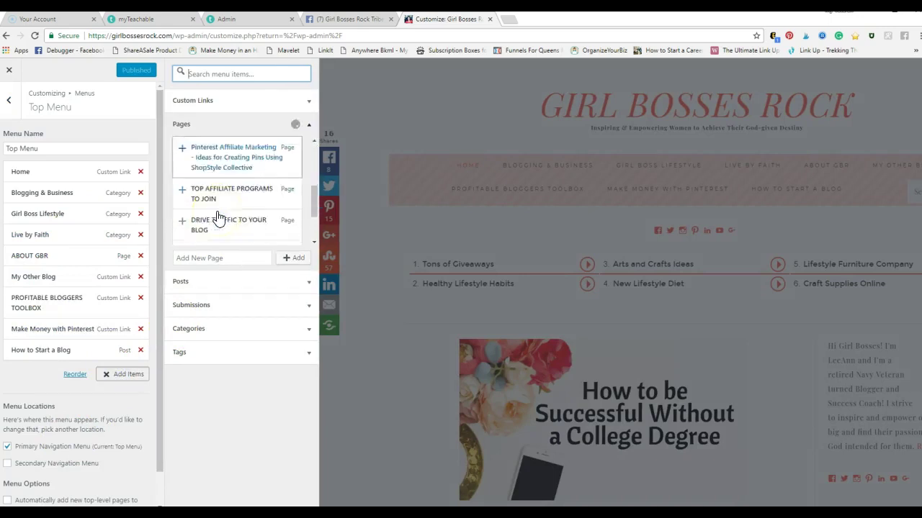
scroll(219, 209, up, 8)
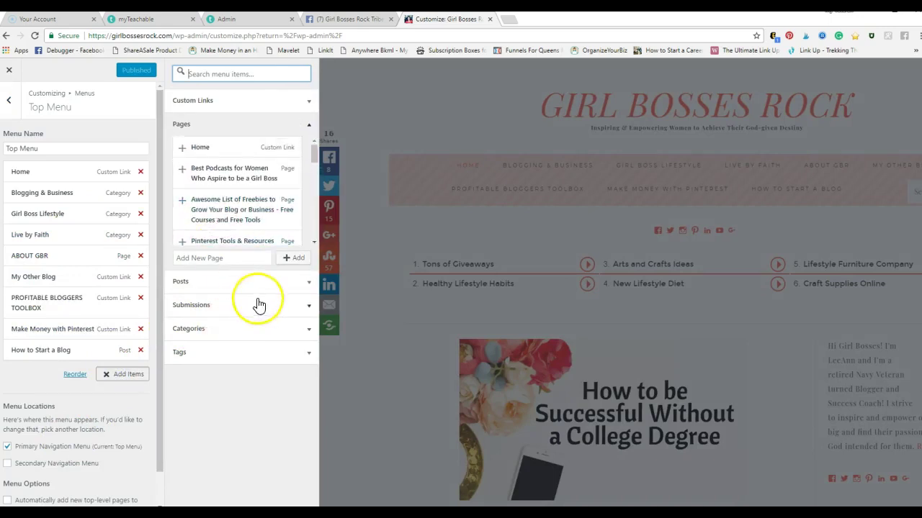
click(238, 333)
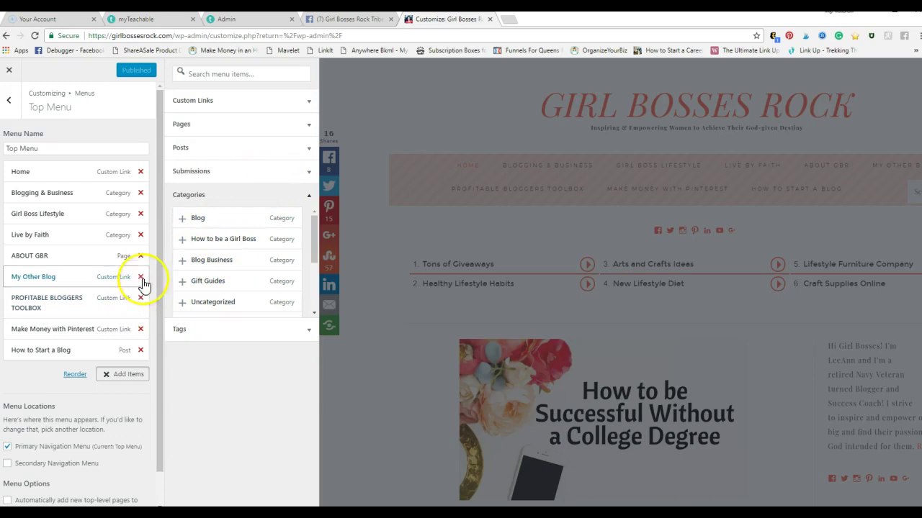
click(245, 430)
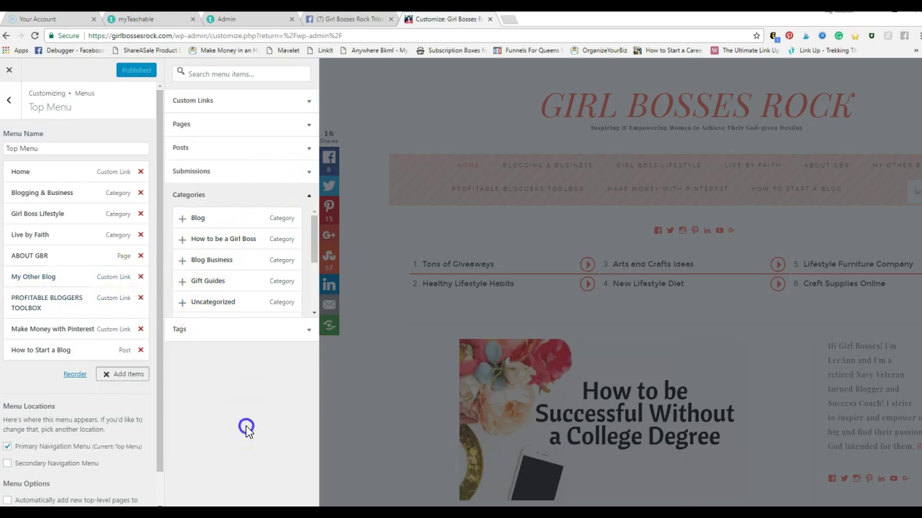
Leave the Top Menu editor and the menus list, going on to the Widgets panel.
click(11, 97)
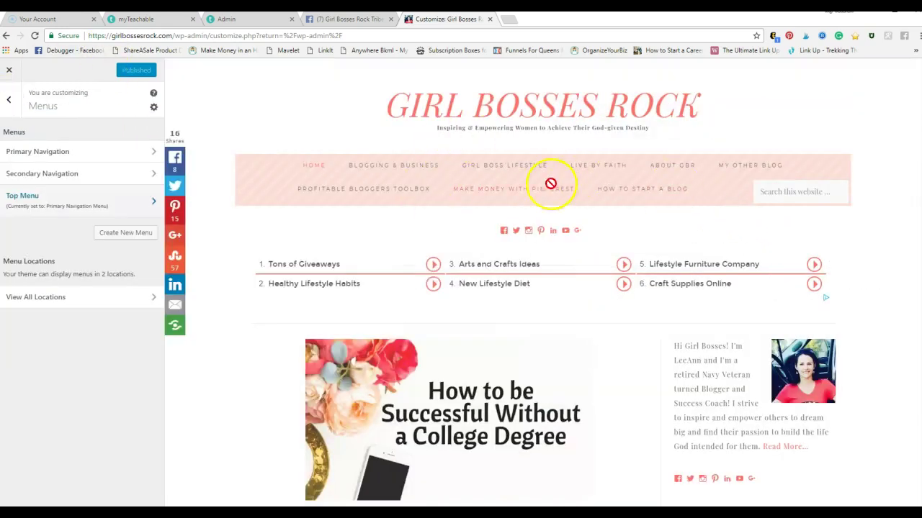
scroll(309, 350, down, 6)
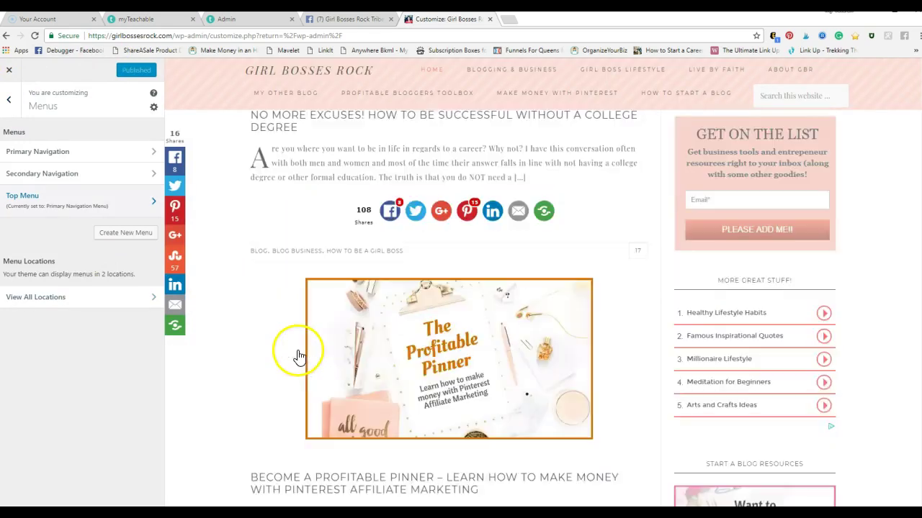
scroll(298, 355, up, 5)
scroll(233, 344, up, 1)
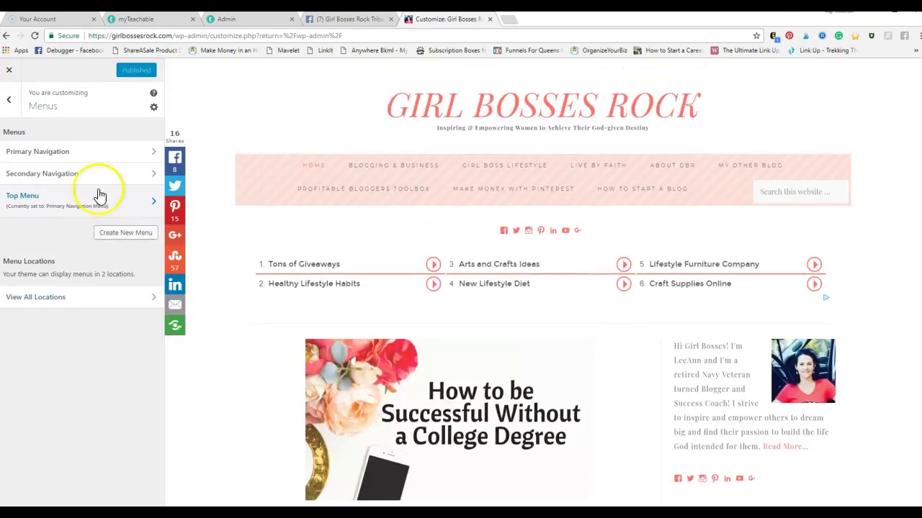
click(10, 100)
click(54, 303)
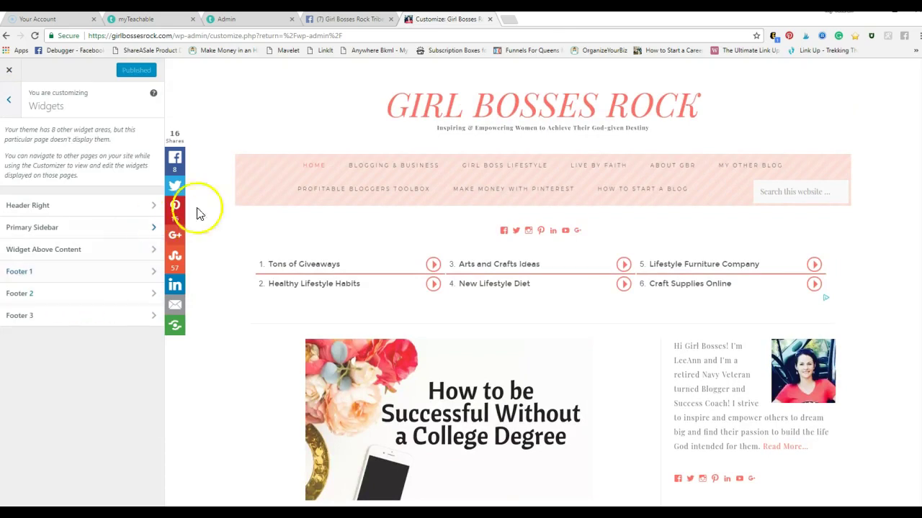
Scroll through the live preview to review the header, sidebar and footer widgets.
scroll(288, 324, down, 1)
scroll(288, 324, down, 4)
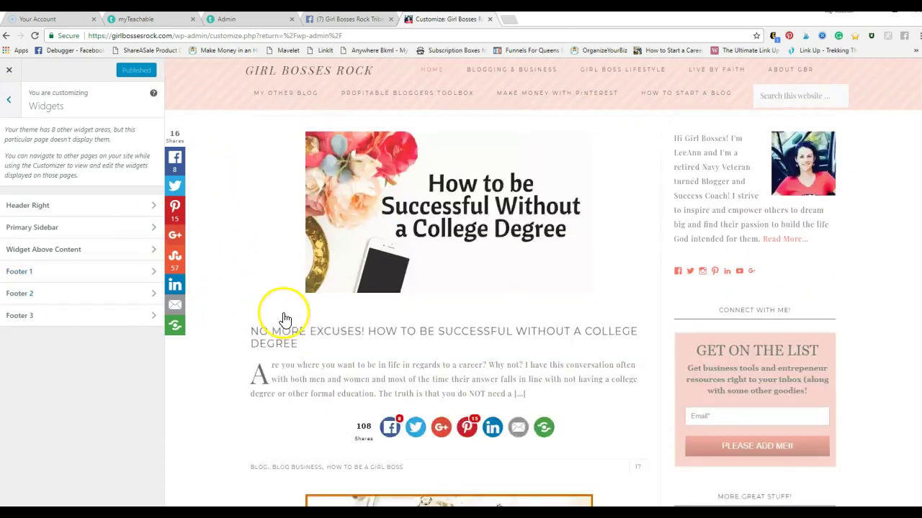
scroll(864, 400, up, 2)
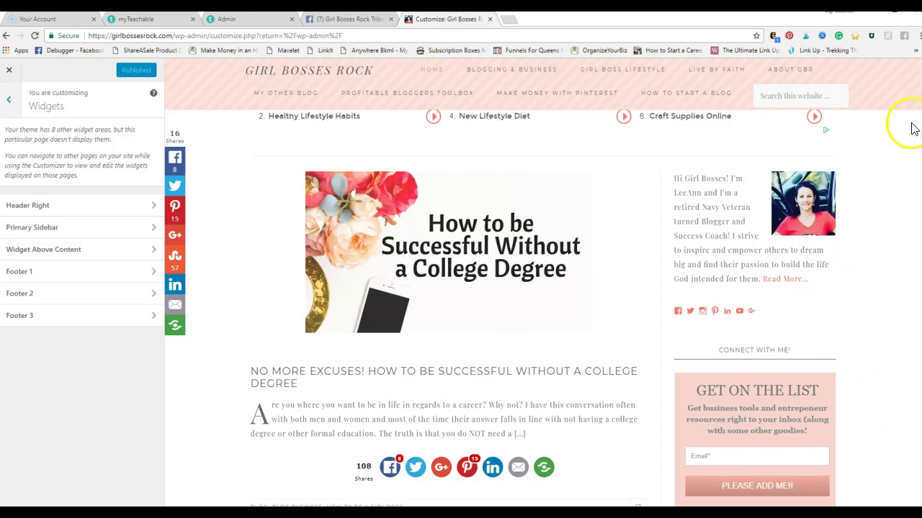
scroll(884, 329, down, 20)
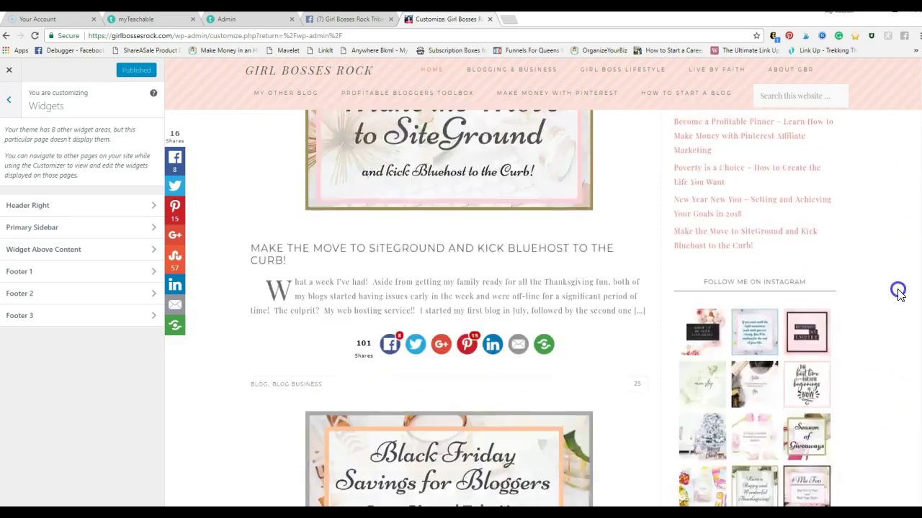
scroll(885, 330, down, 3)
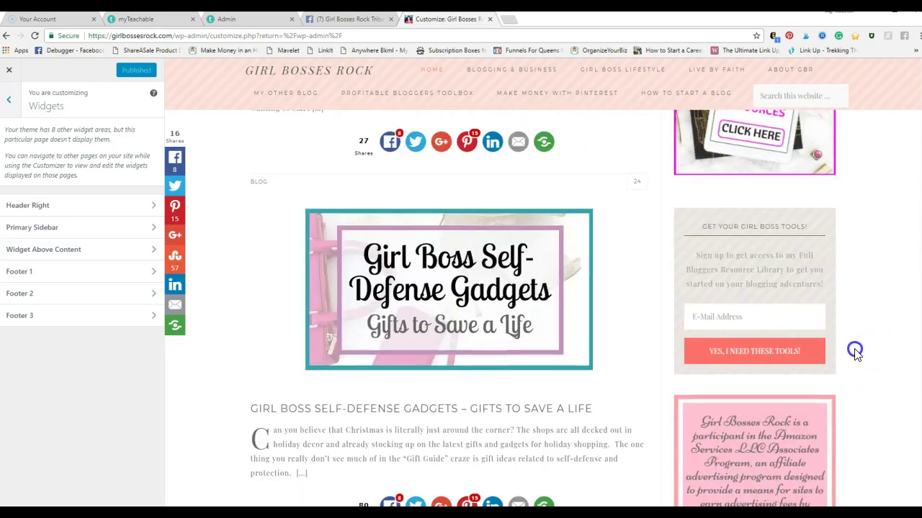
scroll(855, 351, up, 15)
scroll(847, 380, down, 15)
scroll(860, 345, up, 7)
scroll(876, 285, down, 2)
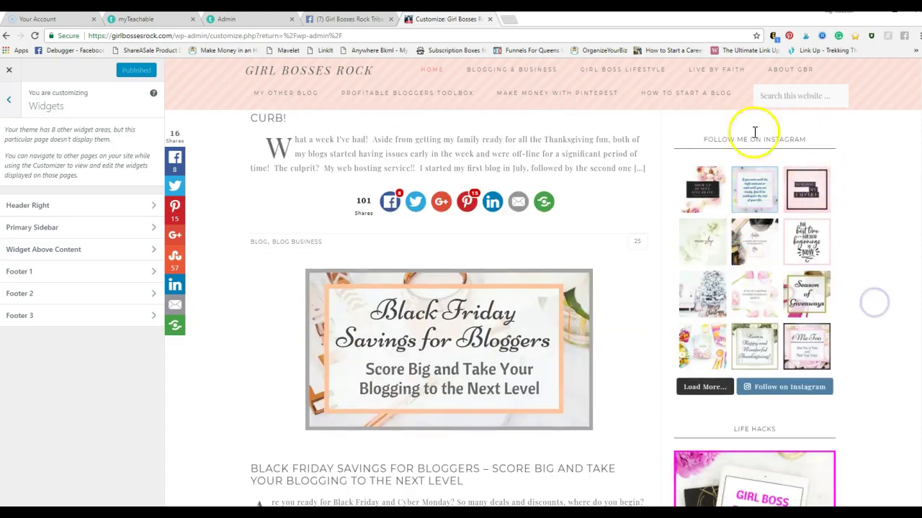
scroll(814, 355, up, 7)
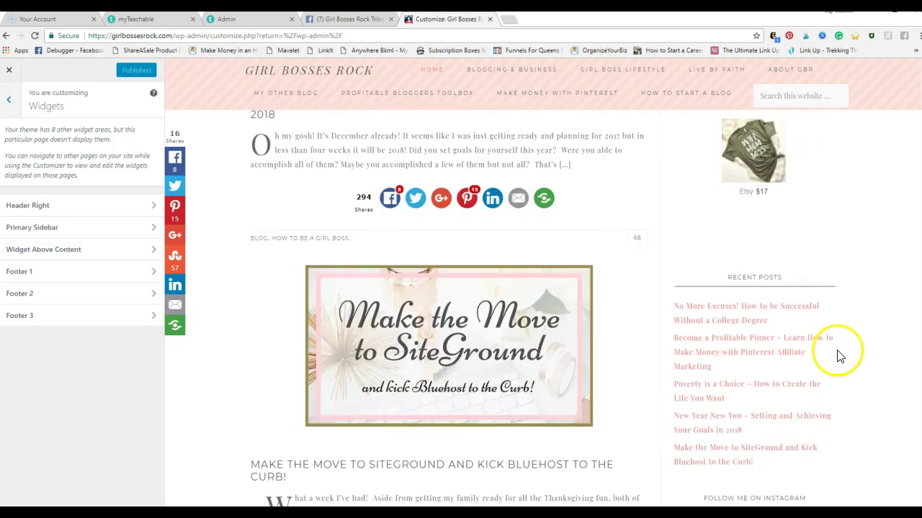
scroll(763, 274, down, 2)
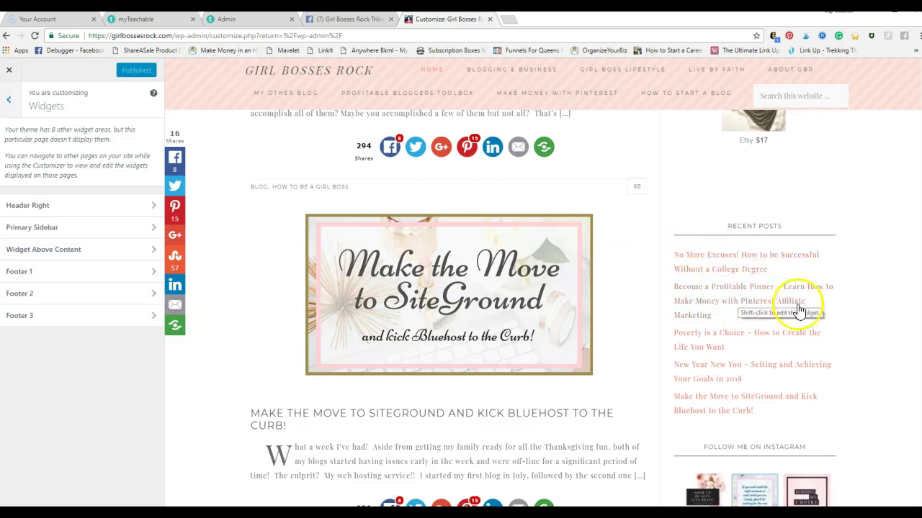
scroll(828, 360, up, 5)
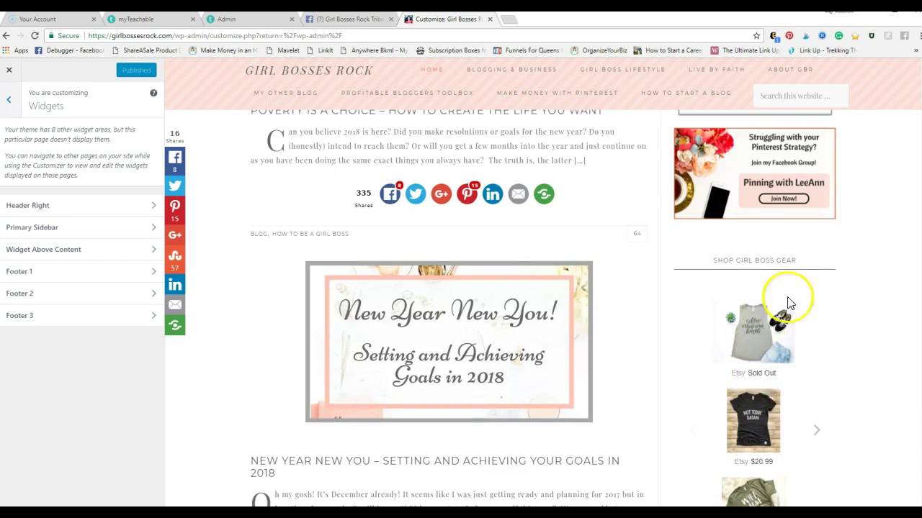
scroll(777, 365, down, 3)
scroll(770, 307, up, 8)
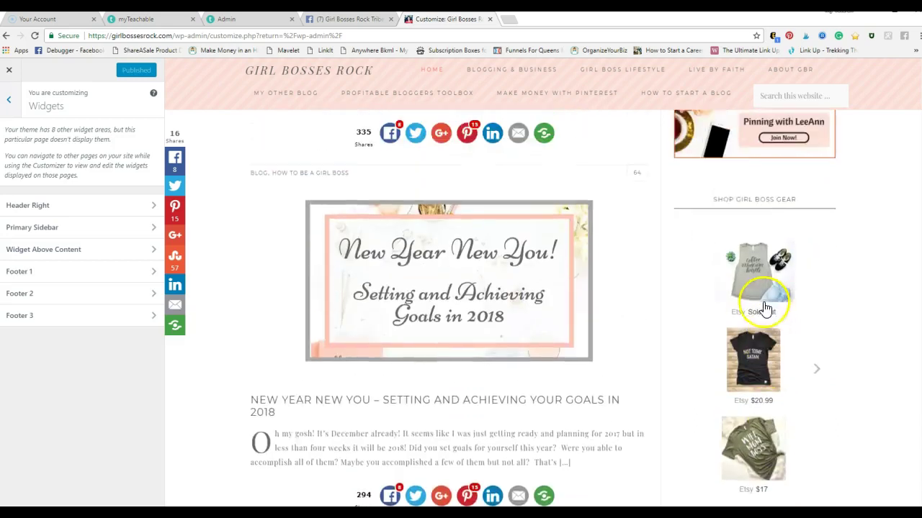
drag(764, 187, 763, 230)
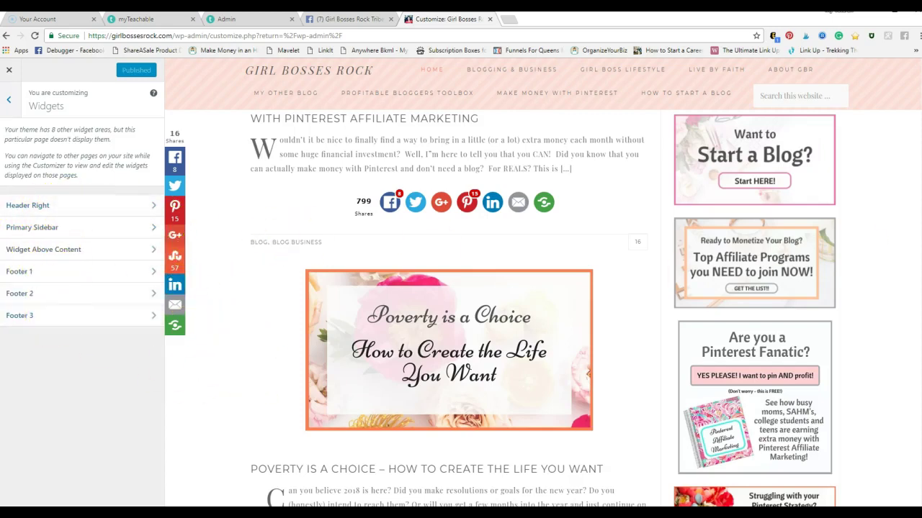
Finish reviewing the preview, then move from Widgets to the Homepage Settings section.
scroll(873, 440, down, 20)
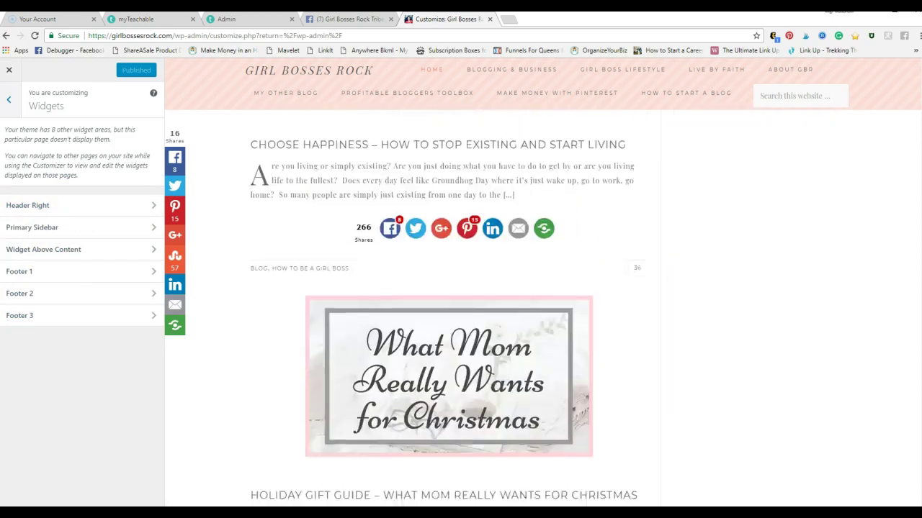
scroll(873, 441, down, 3)
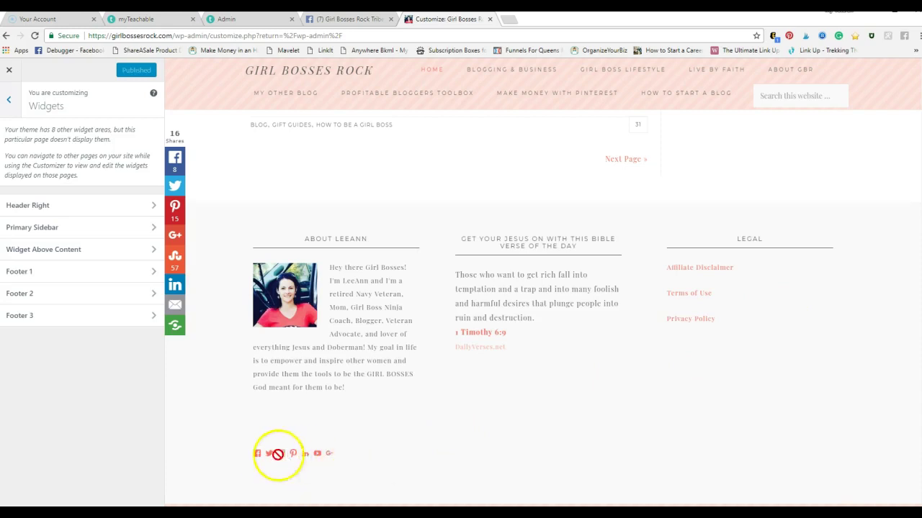
scroll(613, 391, up, 5)
scroll(634, 371, up, 10)
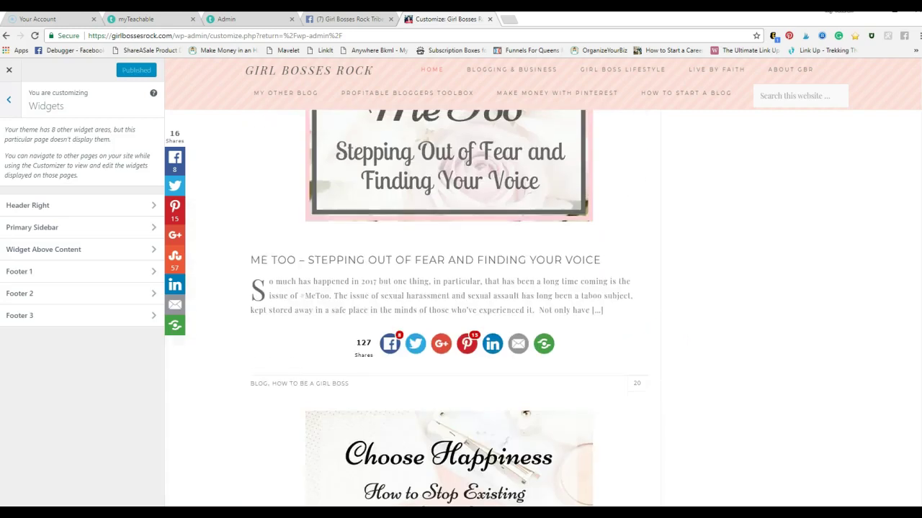
scroll(504, 288, up, 15)
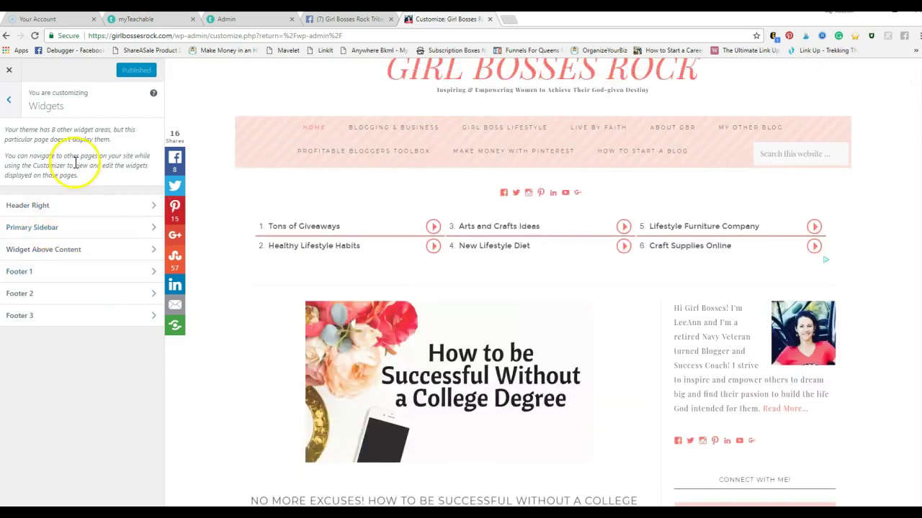
click(8, 106)
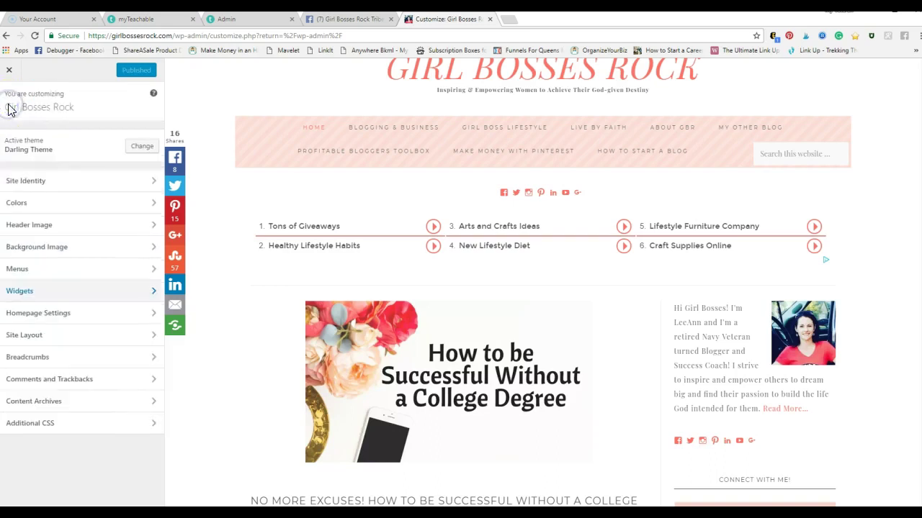
click(72, 314)
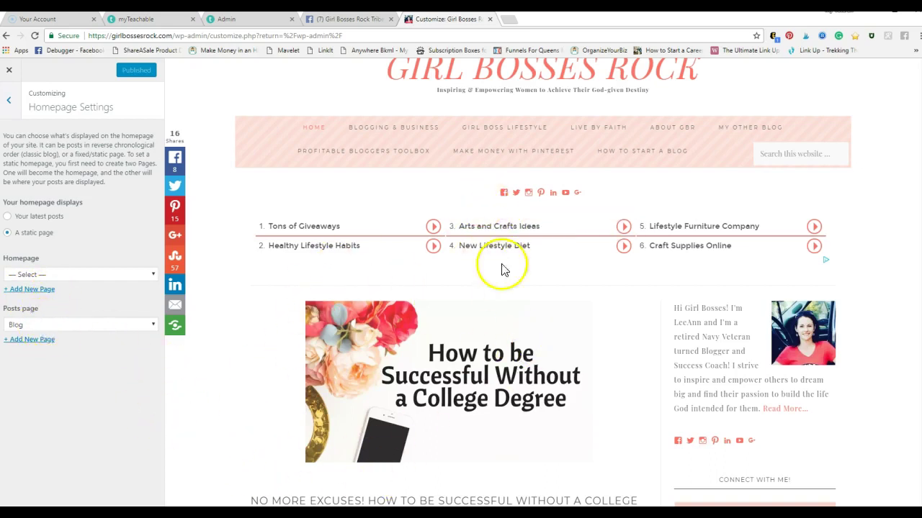
Leave Homepage Settings for the Site Layout section, where the default is Content, Primary Sidebar.
scroll(245, 421, down, 3)
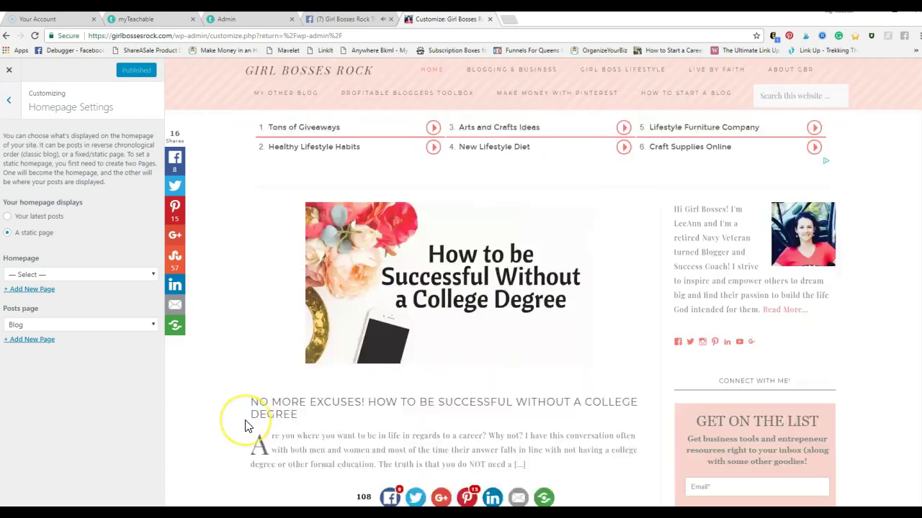
scroll(248, 425, up, 3)
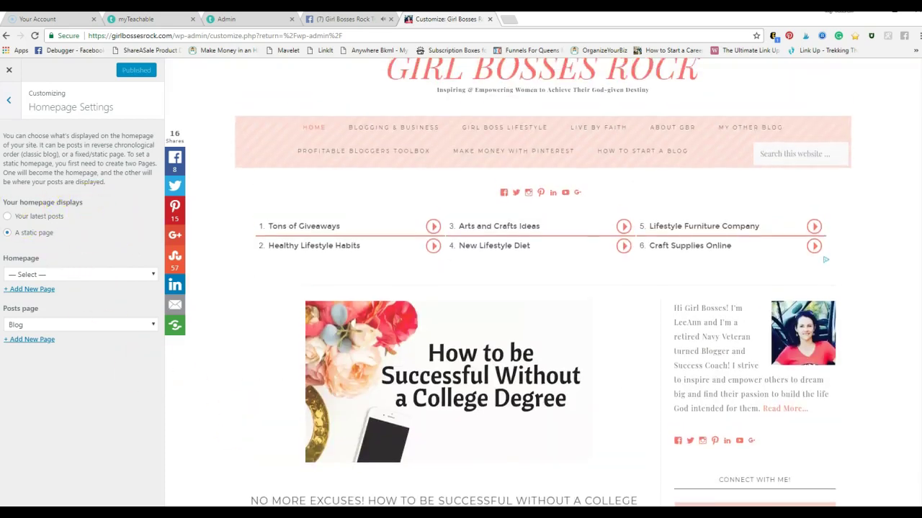
click(13, 106)
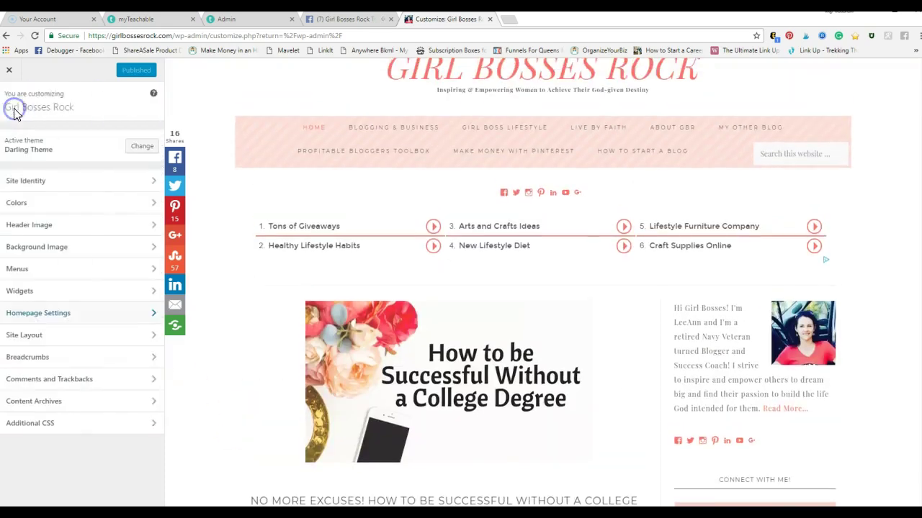
click(85, 335)
Set the default layout to Full Width Content and check the sidebar-free preview.
click(71, 152)
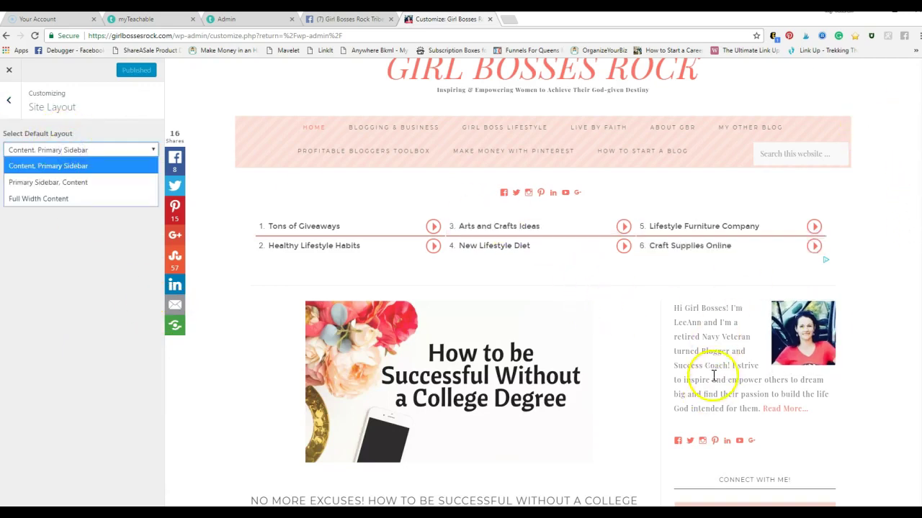
scroll(758, 338, down, 4)
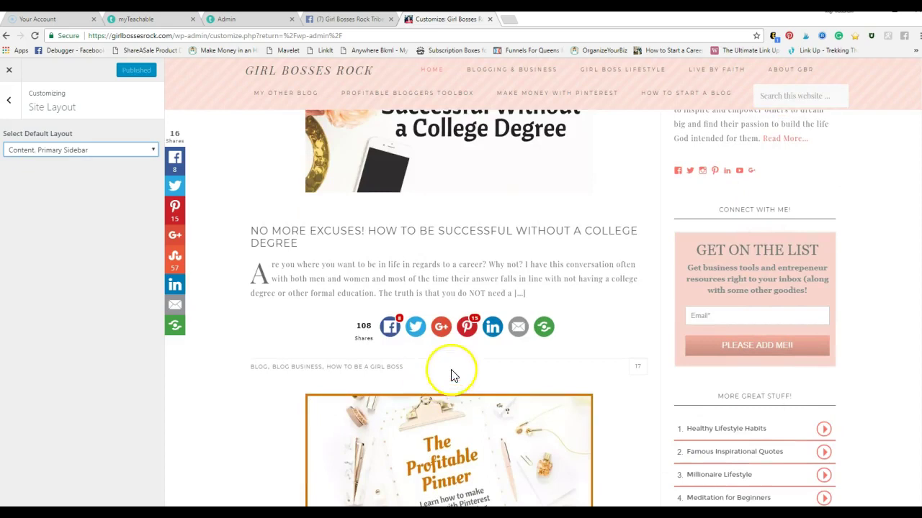
scroll(432, 303, up, 2)
scroll(483, 308, up, 2)
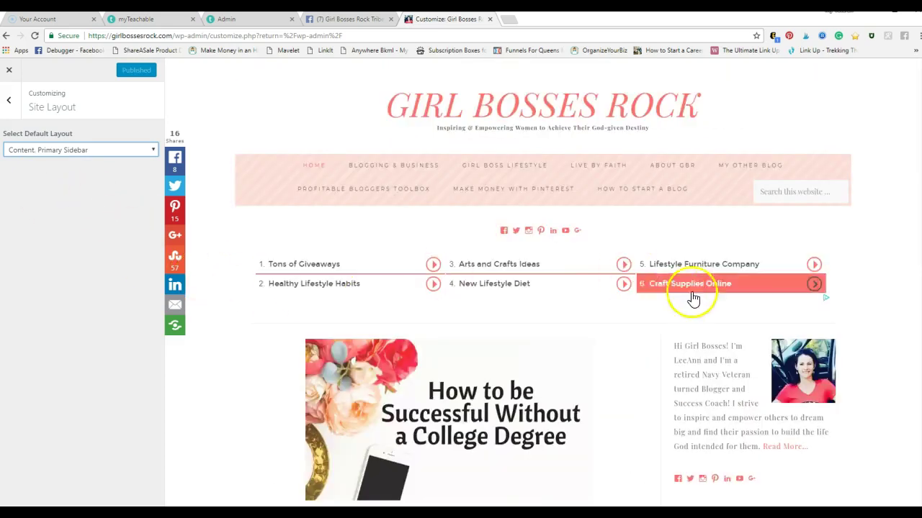
click(49, 152)
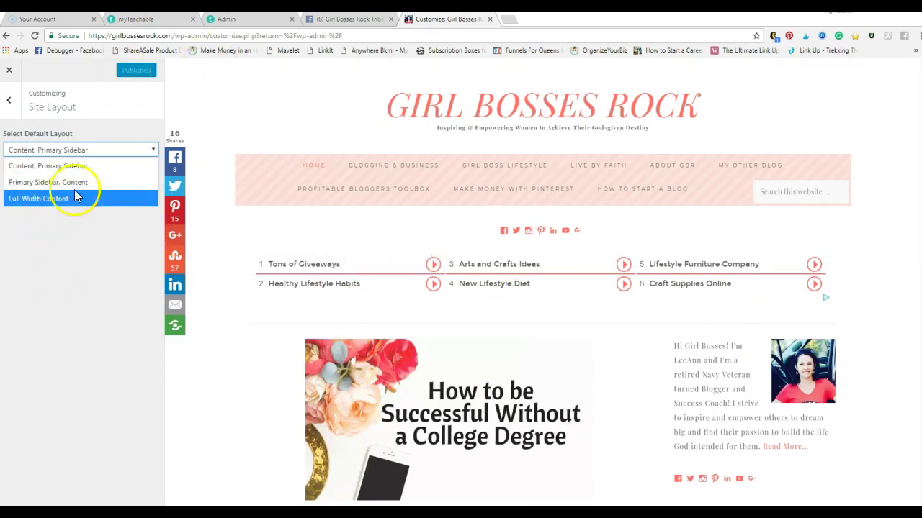
click(39, 199)
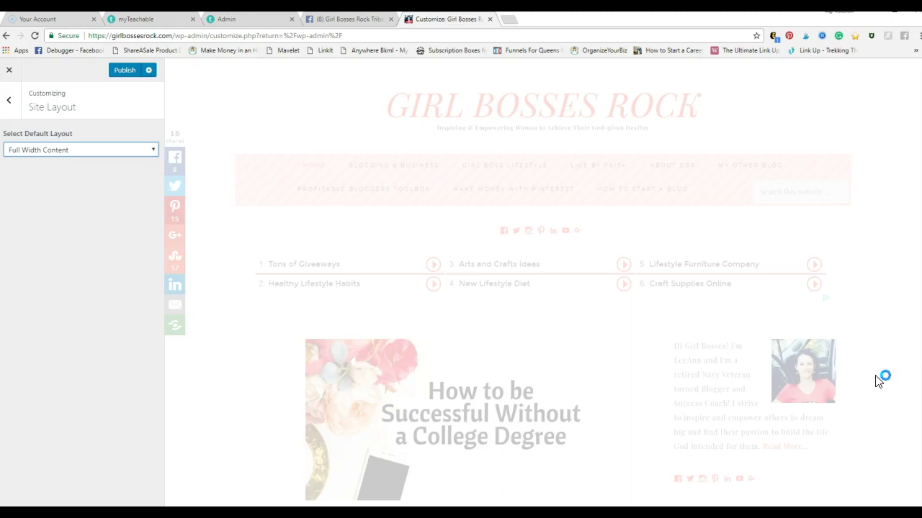
scroll(877, 380, down, 5)
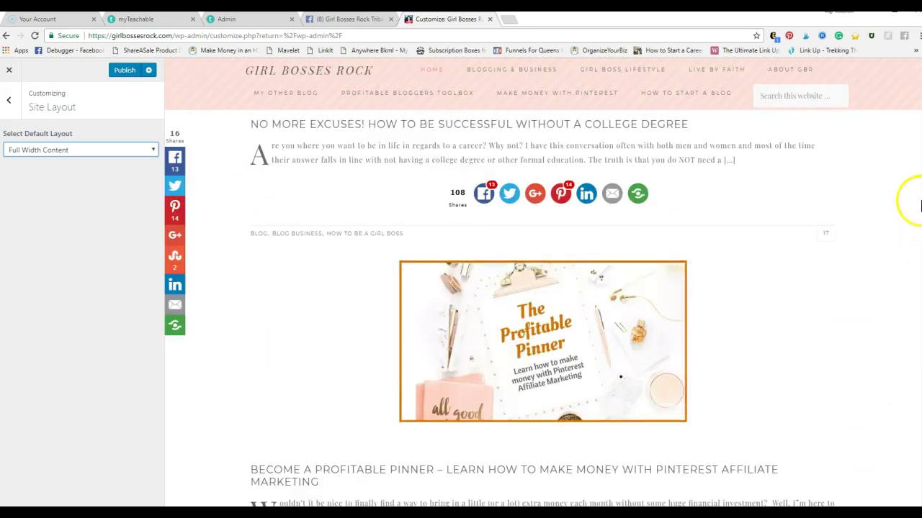
scroll(907, 305, down, 15)
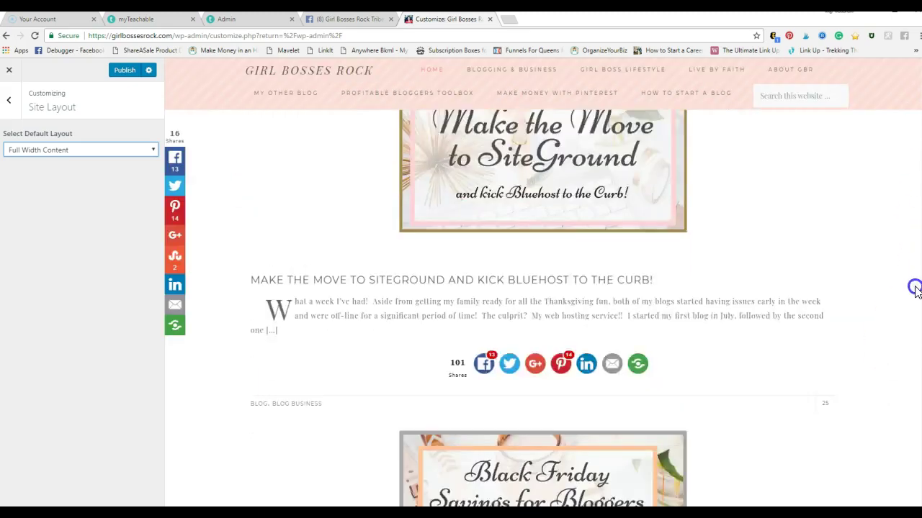
scroll(907, 306, up, 15)
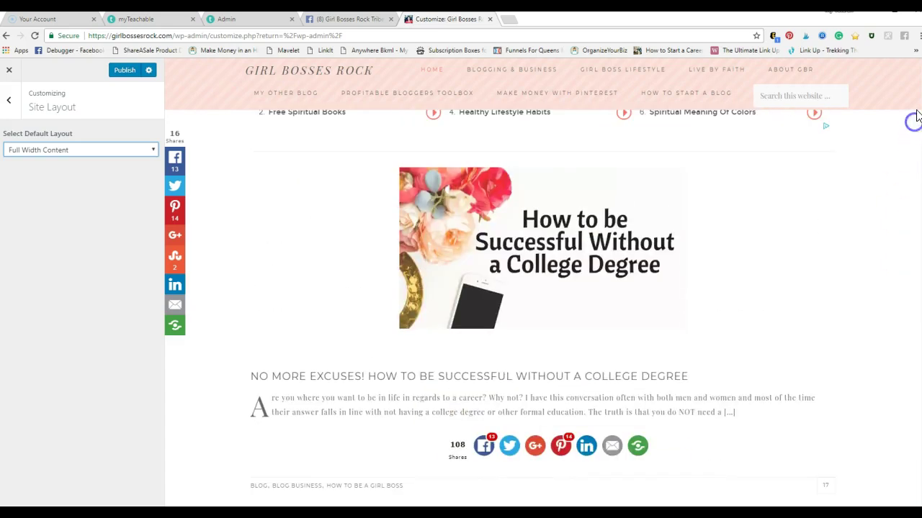
Try Primary Sidebar, Content, then settle on Content, Primary Sidebar and exit the Customizer.
click(46, 149)
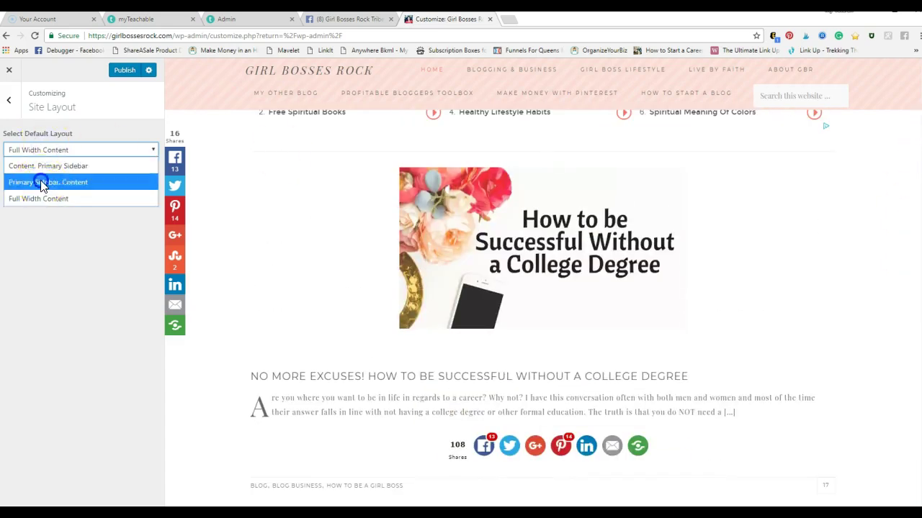
click(41, 181)
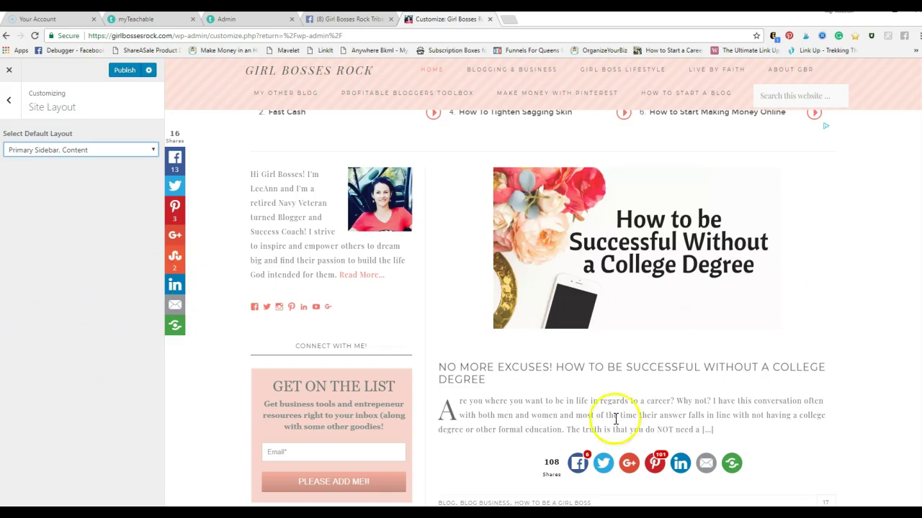
scroll(343, 418, down, 3)
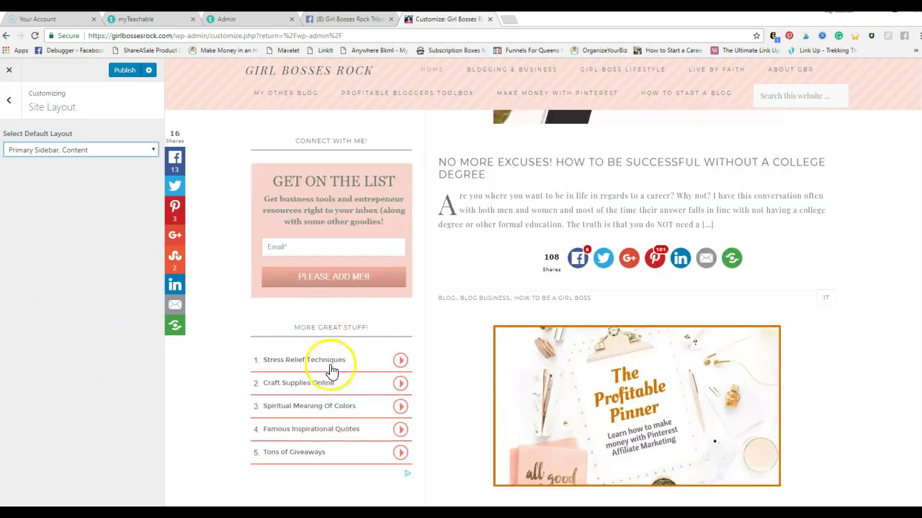
click(29, 148)
click(82, 165)
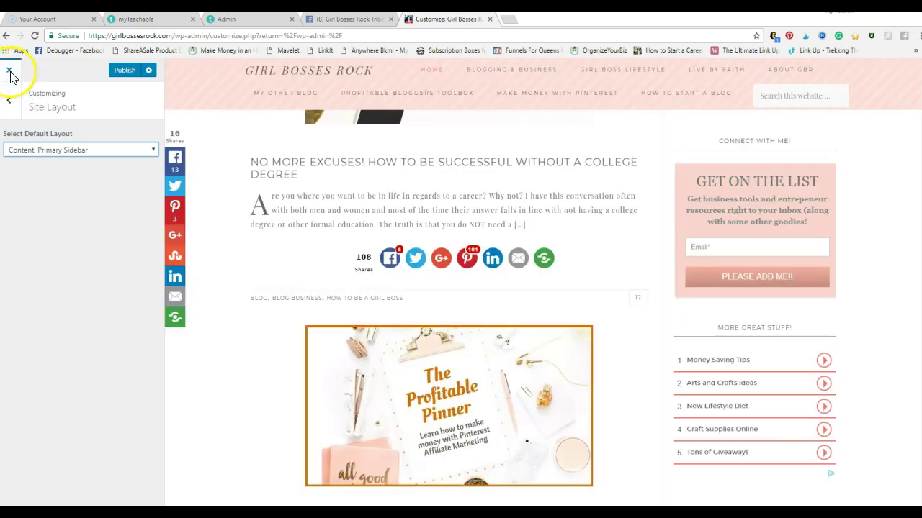
click(10, 70)
Discard the unsaved changes, relaunch the Customizer from Appearance, and go to Breadcrumbs.
click(503, 100)
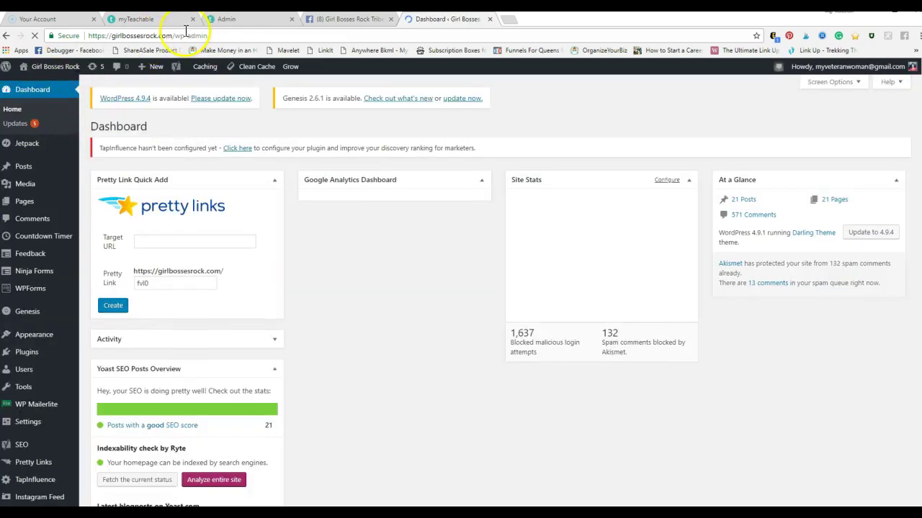
mouse_move(43, 335)
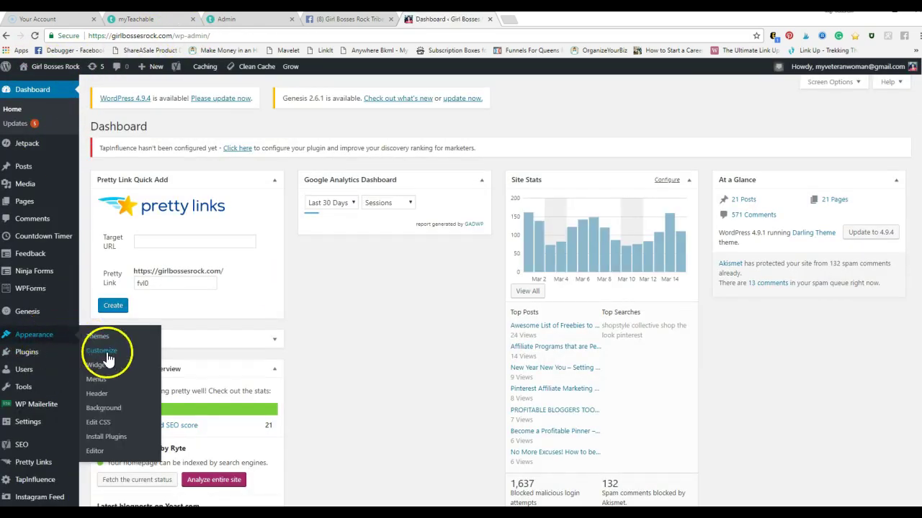
click(107, 352)
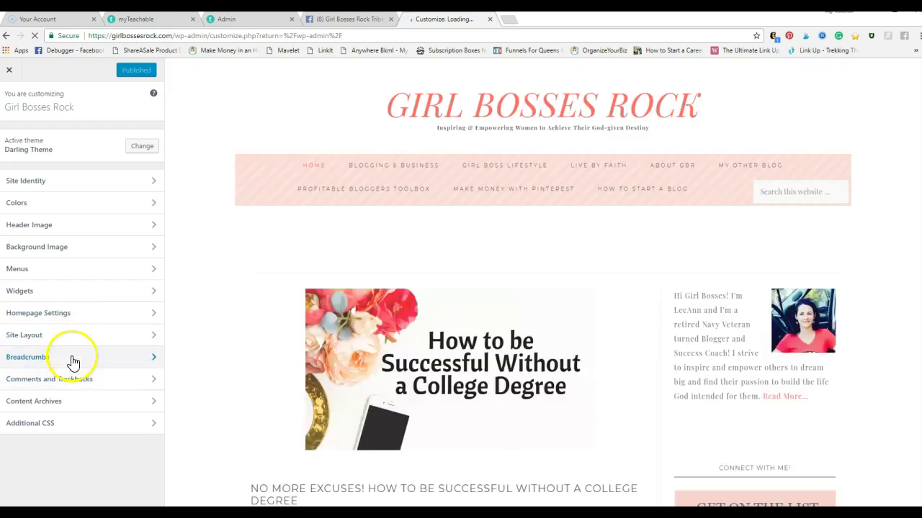
click(72, 357)
scroll(189, 330, down, 3)
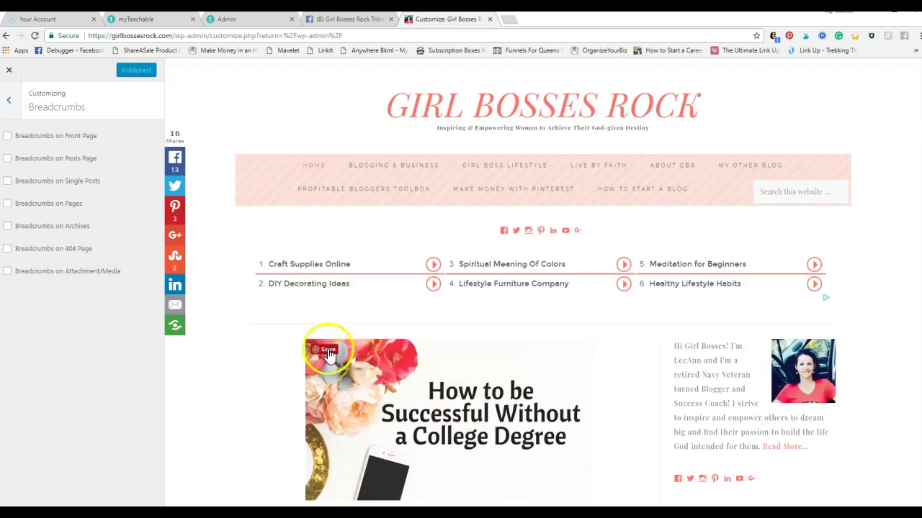
scroll(396, 333, down, 5)
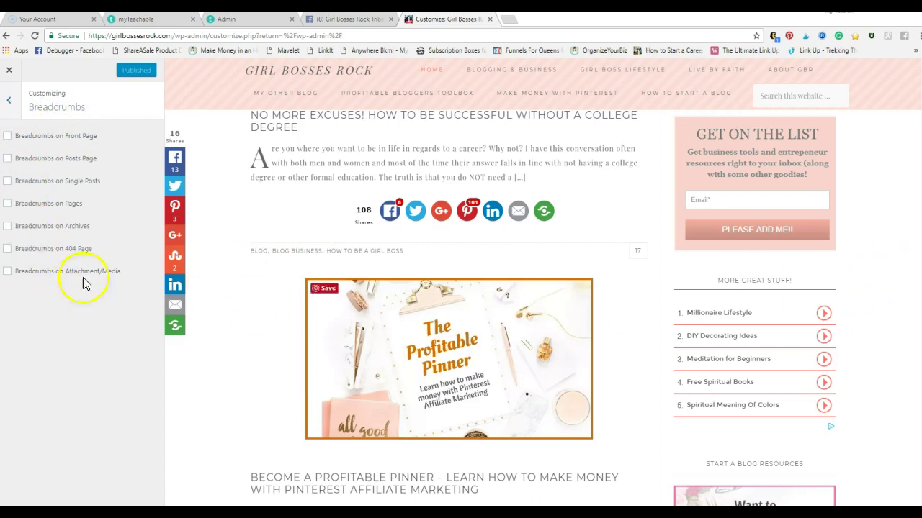
click(7, 136)
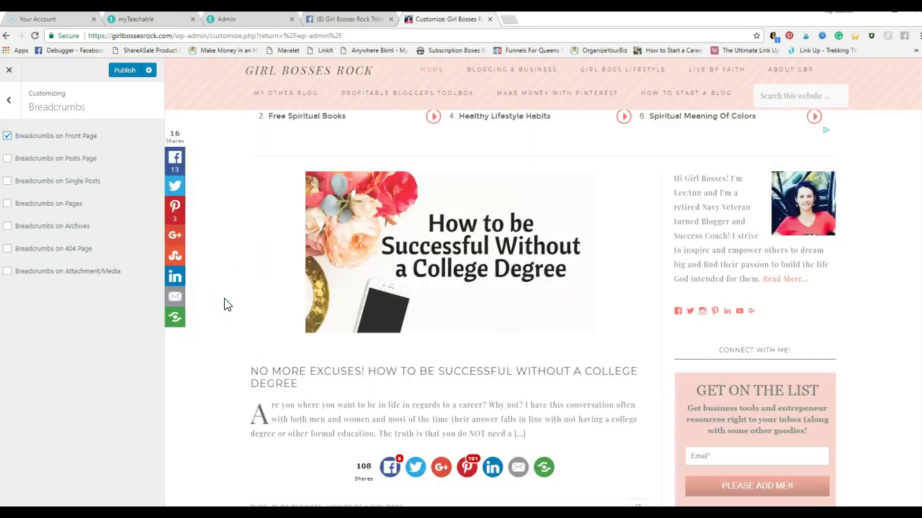
scroll(224, 305, down, 6)
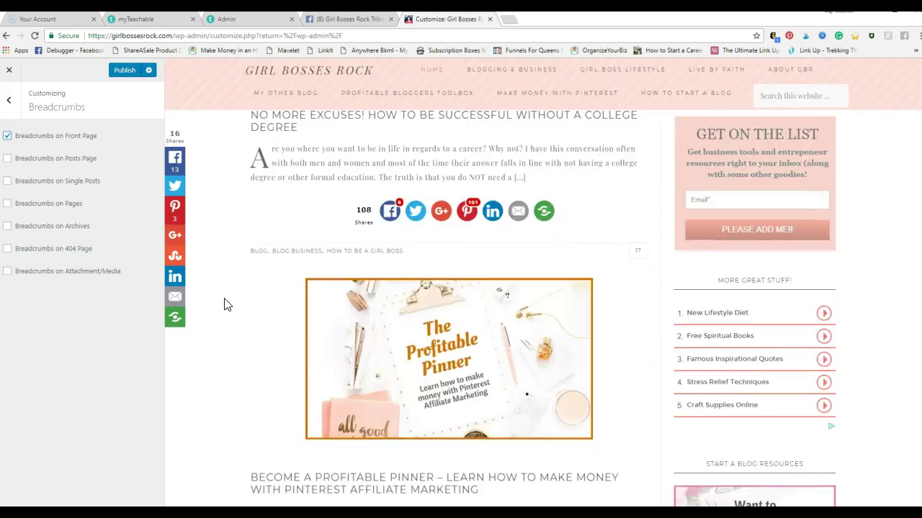
scroll(224, 304, down, 9)
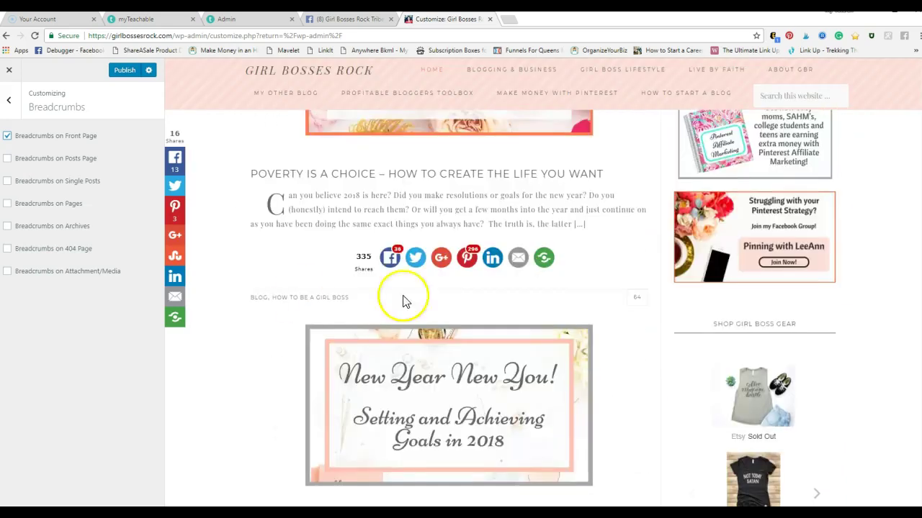
click(7, 137)
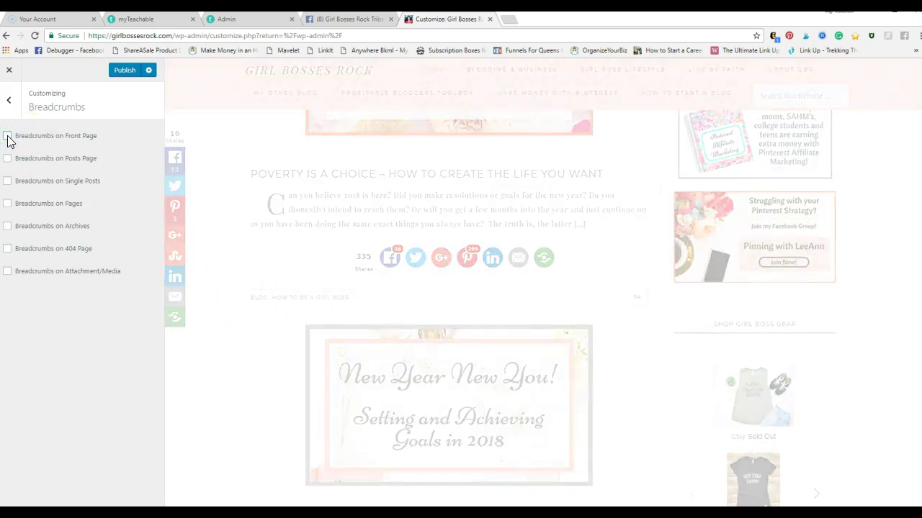
click(9, 108)
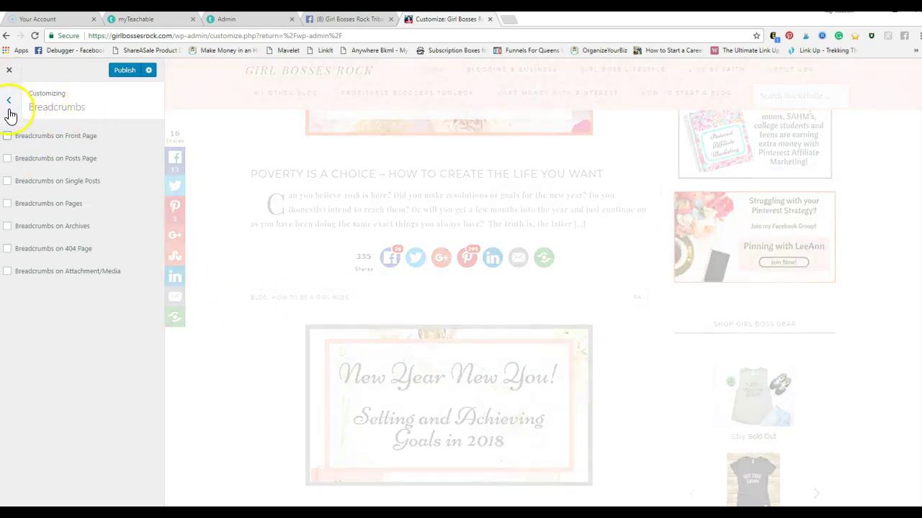
click(9, 108)
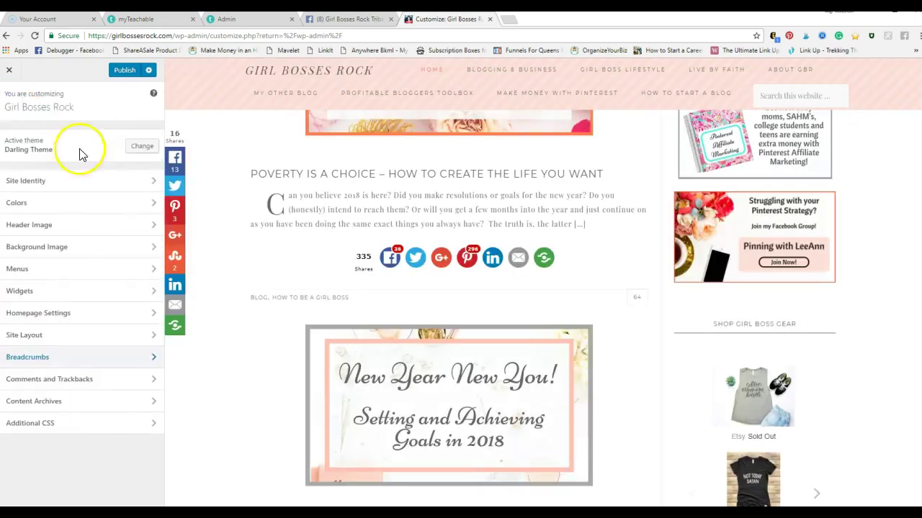
click(108, 385)
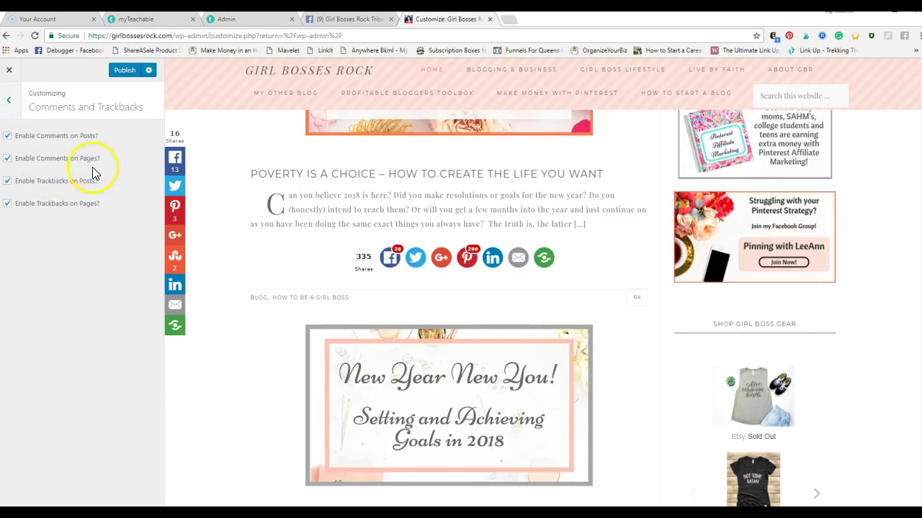
click(8, 104)
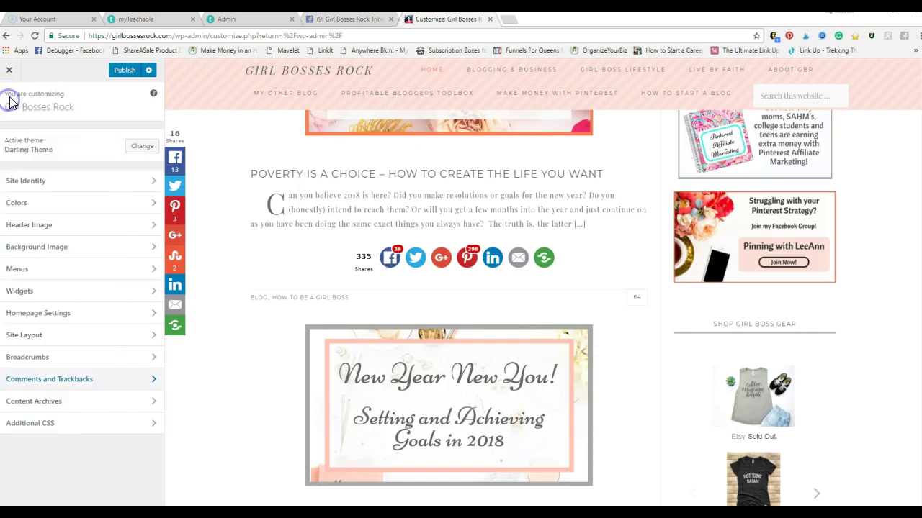
click(64, 409)
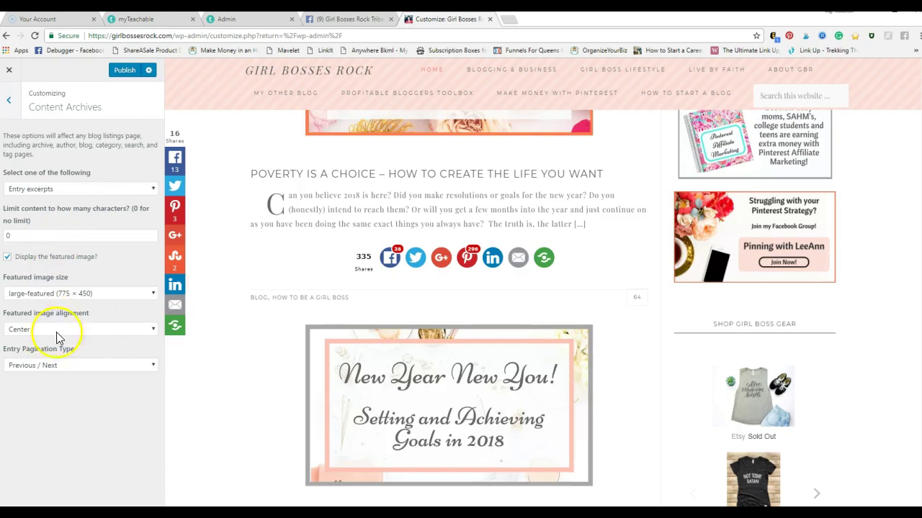
click(8, 104)
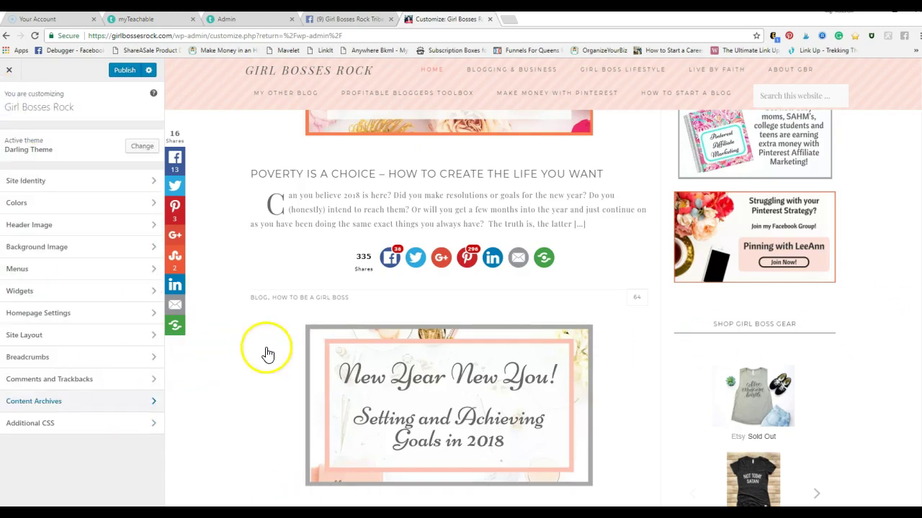
scroll(233, 360, down, 3)
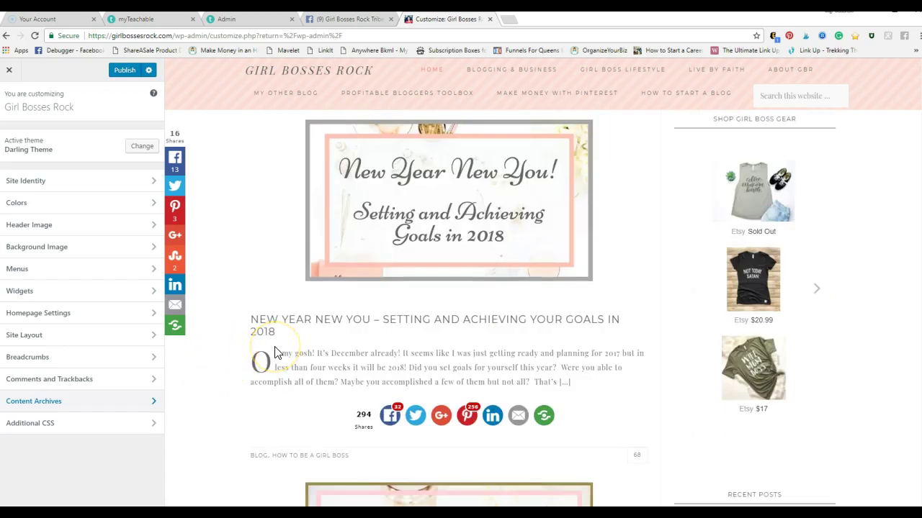
click(499, 72)
click(32, 425)
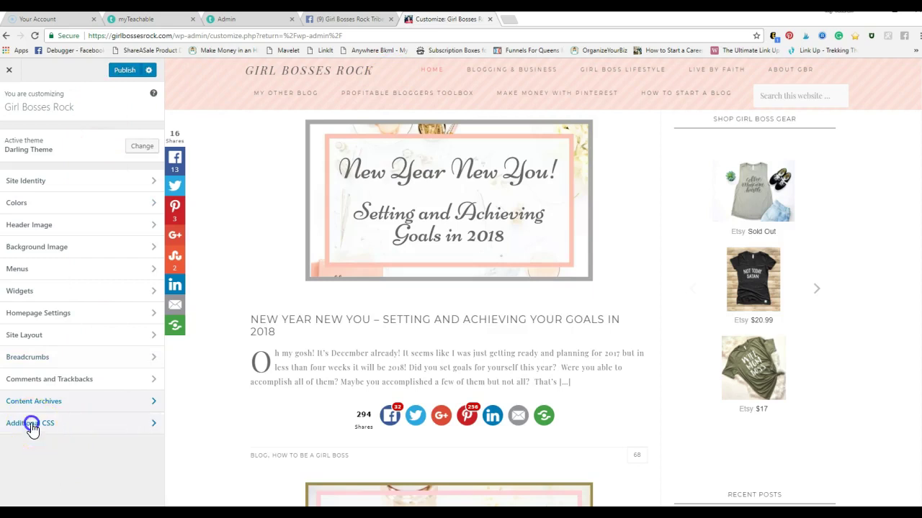
click(118, 337)
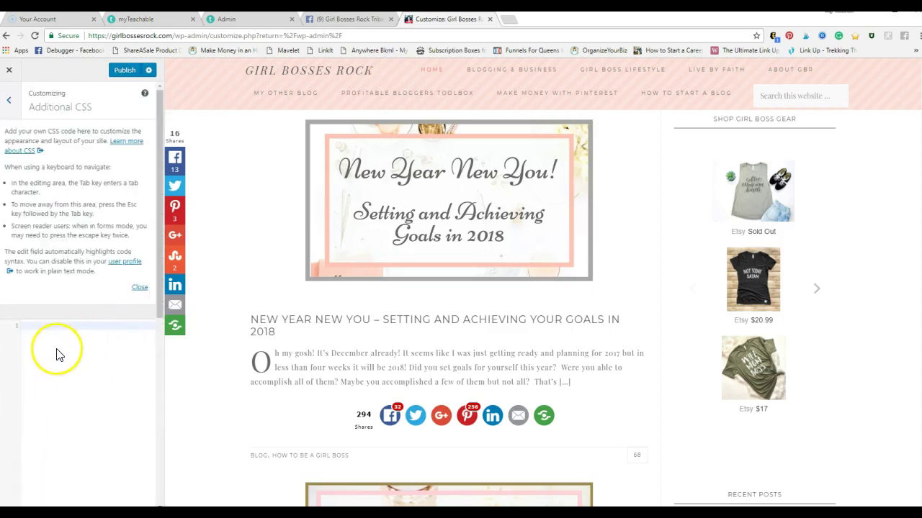
click(10, 106)
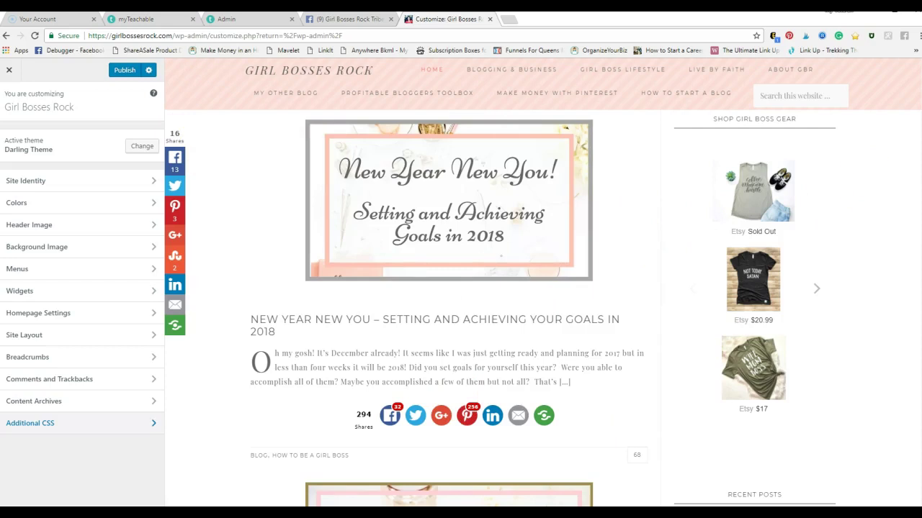
scroll(461, 310, up, 10)
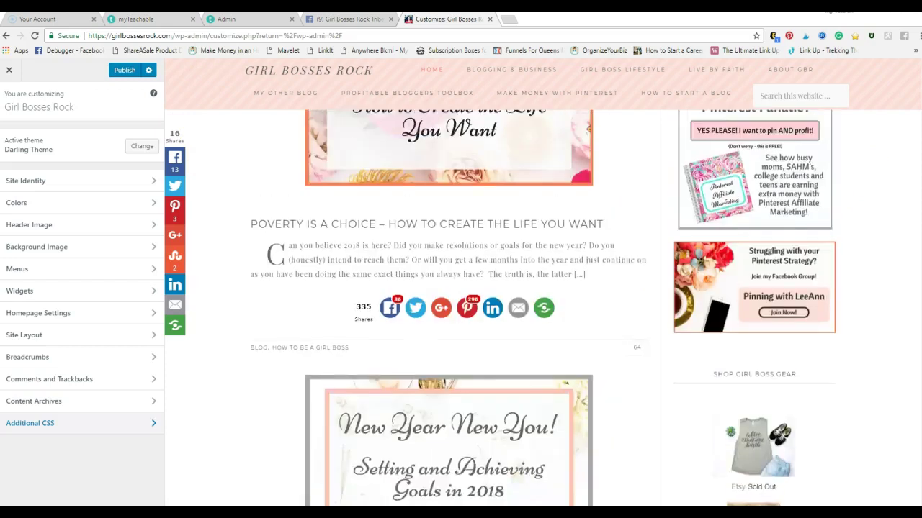
scroll(365, 283, up, 3)
scroll(365, 283, down, 7)
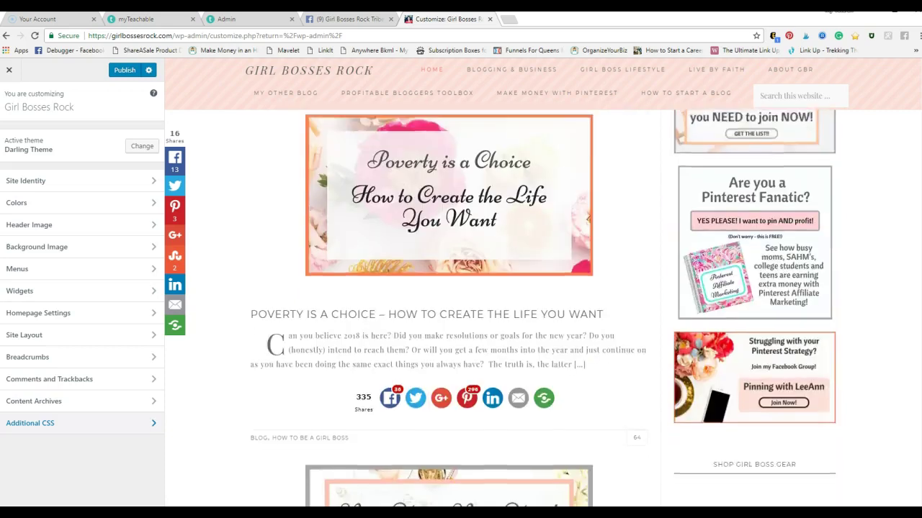
click(10, 72)
Discard unsaved changes, visit the live site, and relaunch the Customizer from its homepage.
click(498, 98)
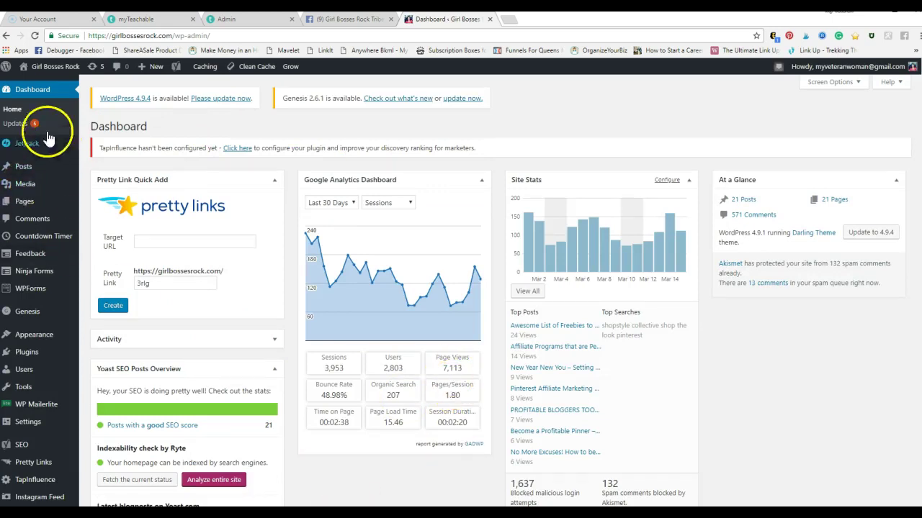
mouse_move(45, 71)
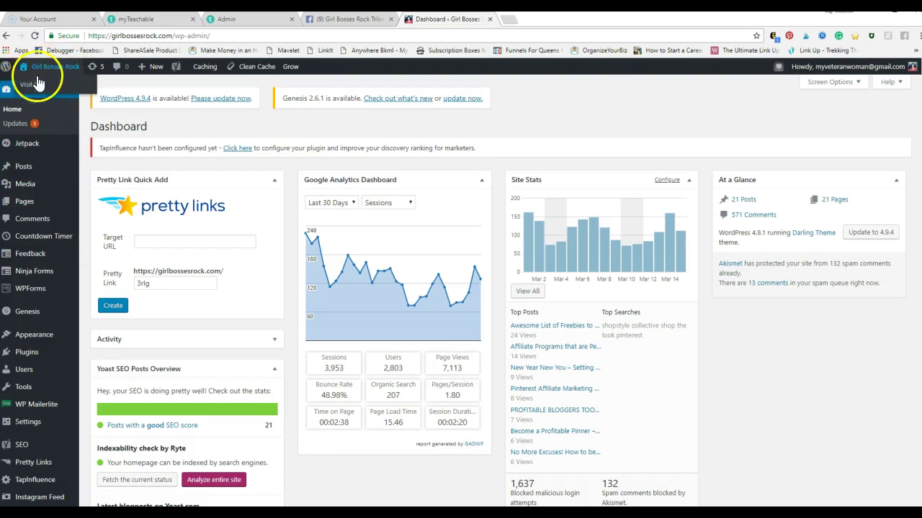
click(31, 86)
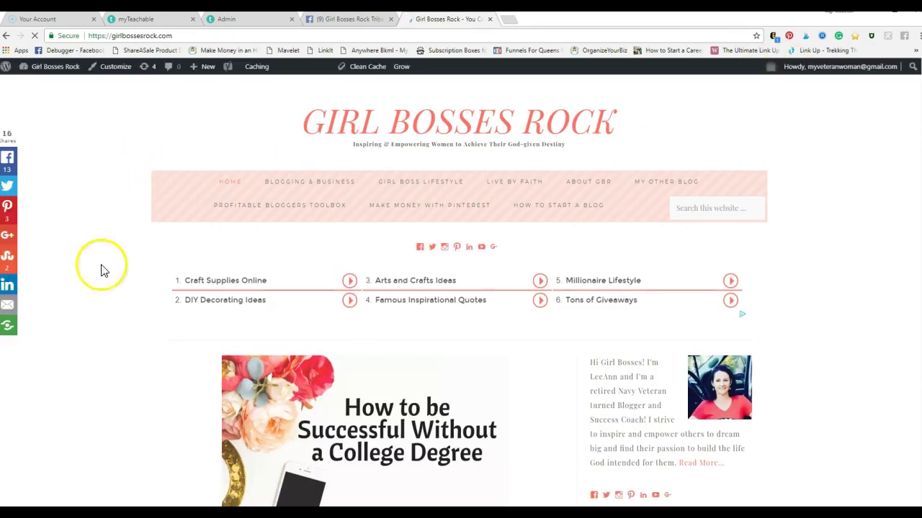
click(115, 69)
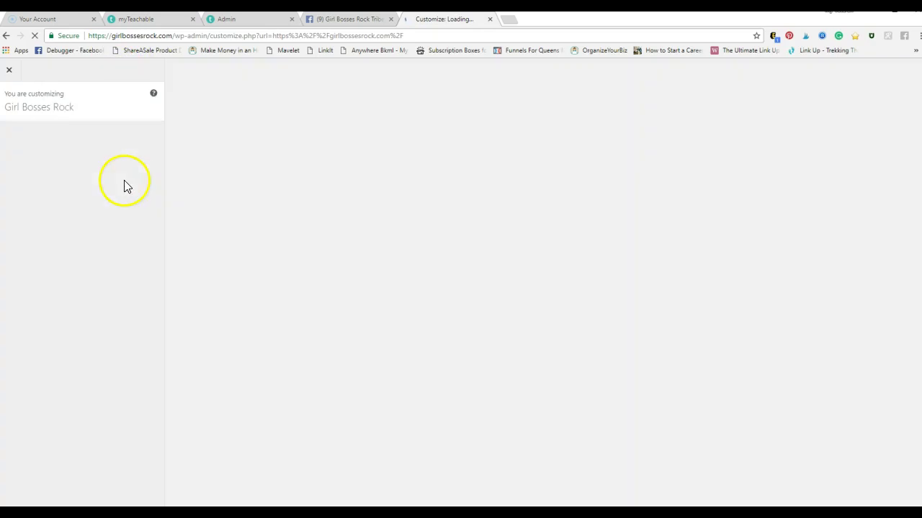